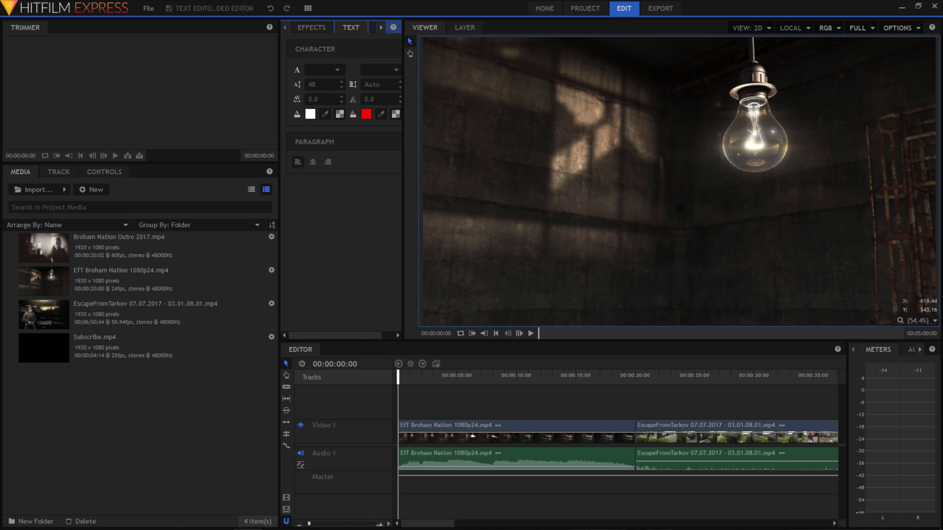
# Scrub the zoomed-out timeline to the gameplay footage around 00:01:11
pyautogui.click(820, 378)
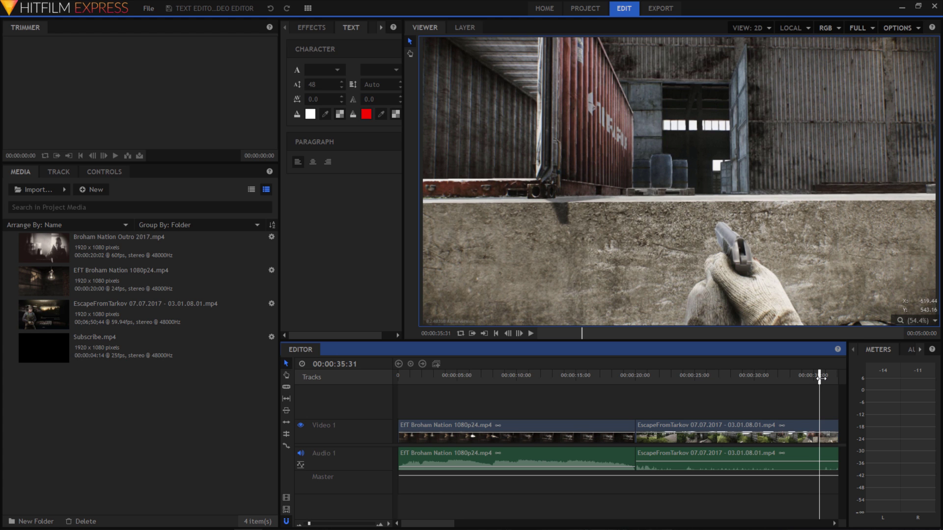
pyautogui.moveTo(820, 378); pyautogui.dragTo(848, 380)
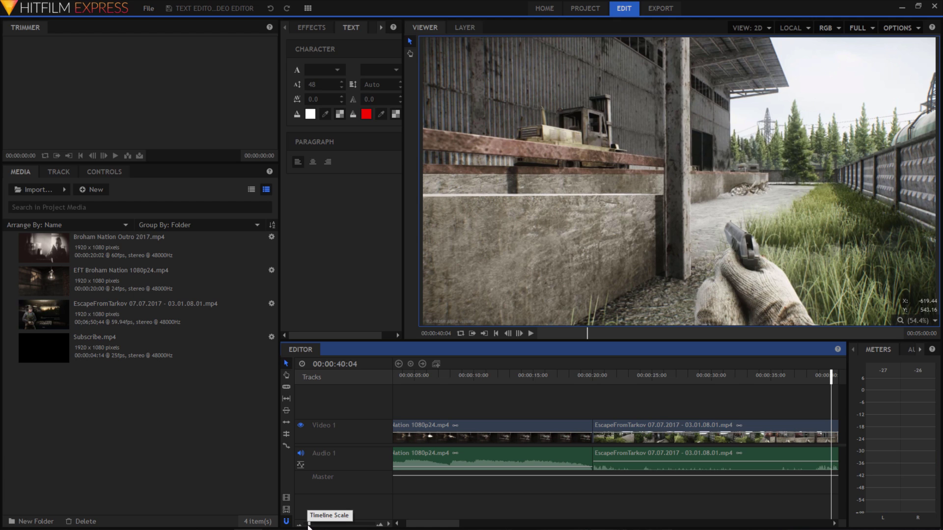
pyautogui.moveTo(308, 526); pyautogui.dragTo(307, 526)
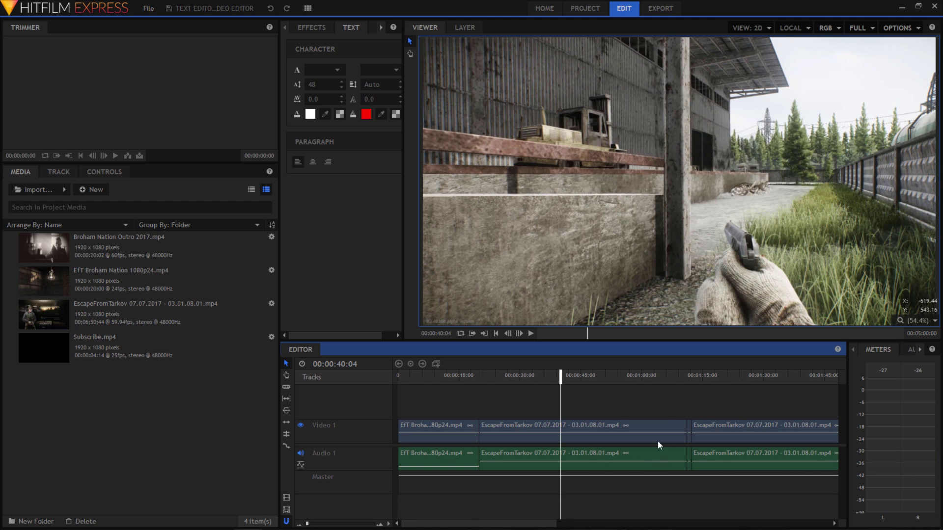
pyautogui.click(683, 379)
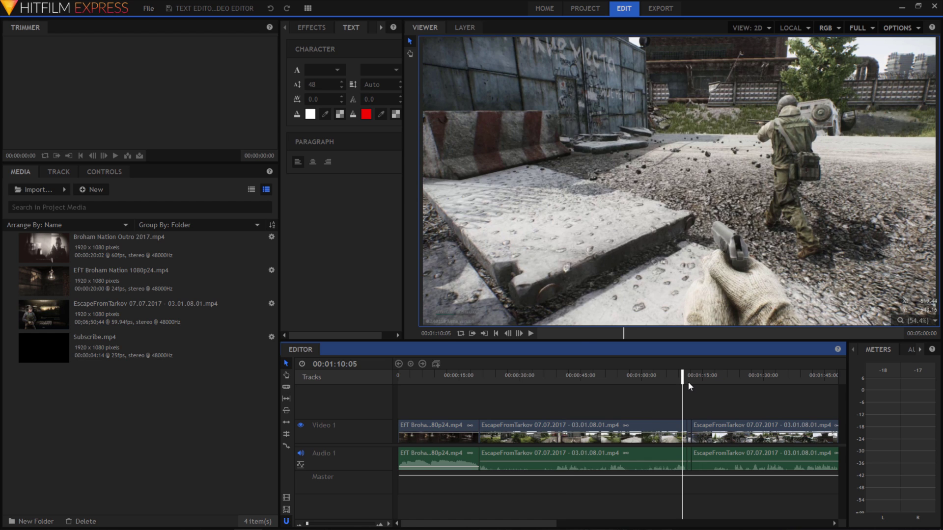
pyautogui.click(688, 381)
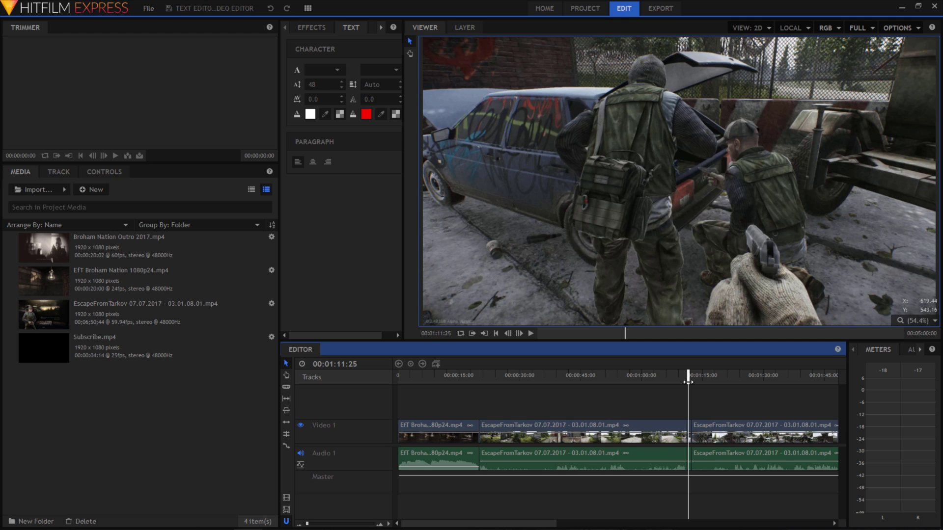
# Step back frame by frame to settle on 00:01:11:07
pyautogui.click(688, 382)
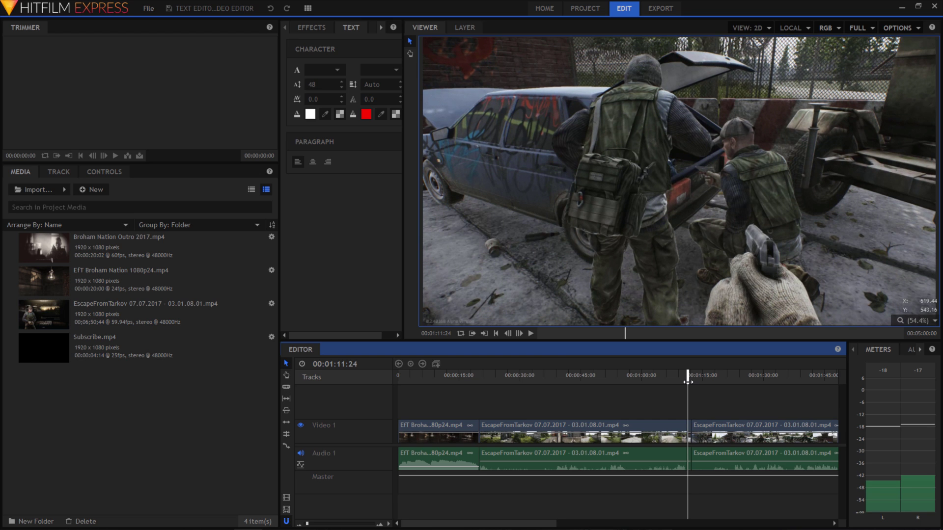
pyautogui.press('Left')
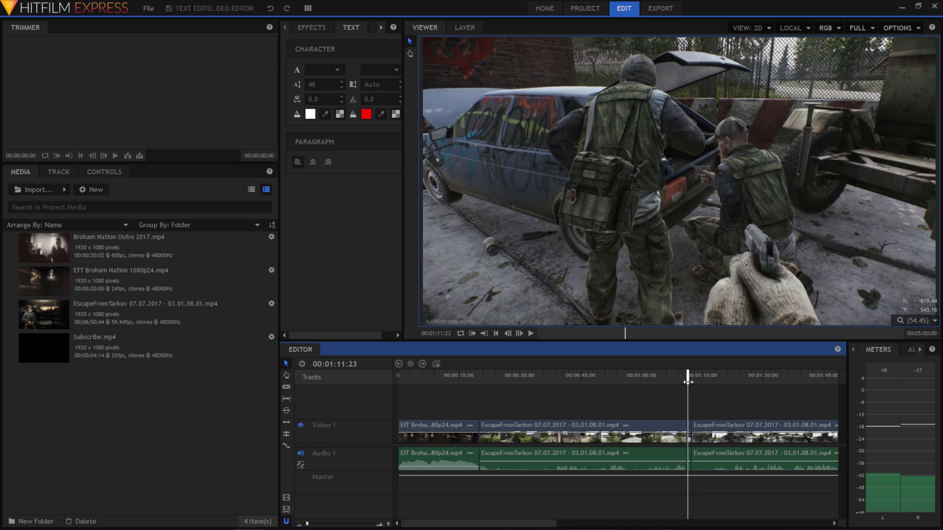
pyautogui.press('Left')
pyautogui.press('Left')
pyautogui.press('Left')
pyautogui.press('Left')
pyautogui.press('Left')
pyautogui.press('Left')
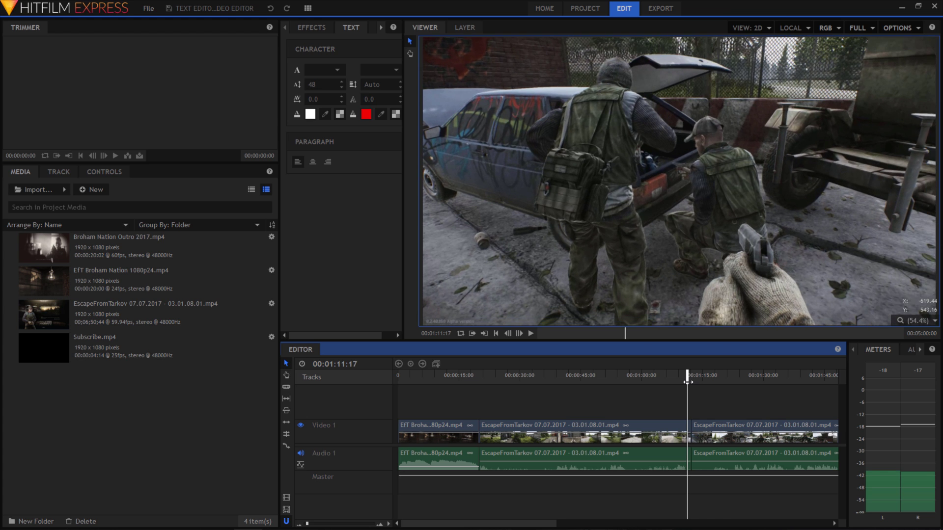
pyautogui.press('Left')
pyautogui.press('Left')
pyautogui.press('Left')
pyautogui.press('Left')
pyautogui.press('Left')
pyautogui.press('Left')
pyautogui.press('Left')
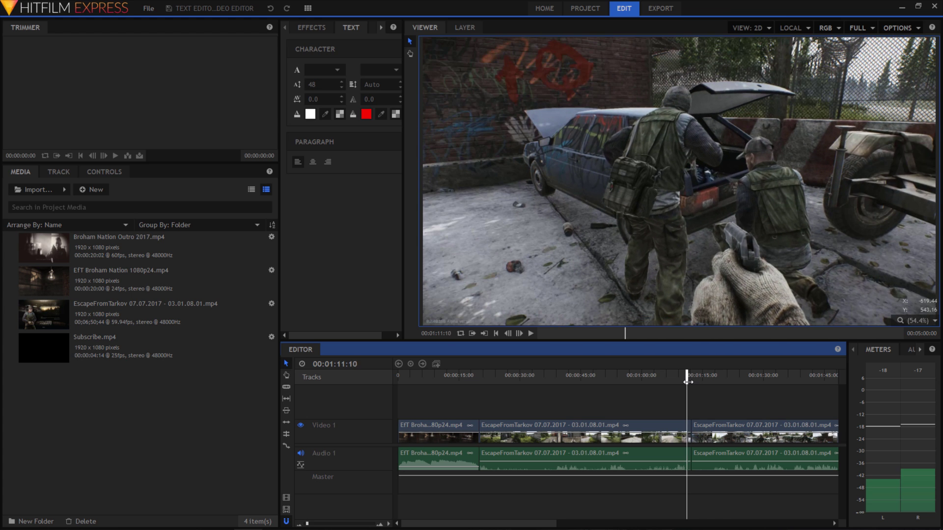
pyautogui.press('Left')
pyautogui.press('Left')
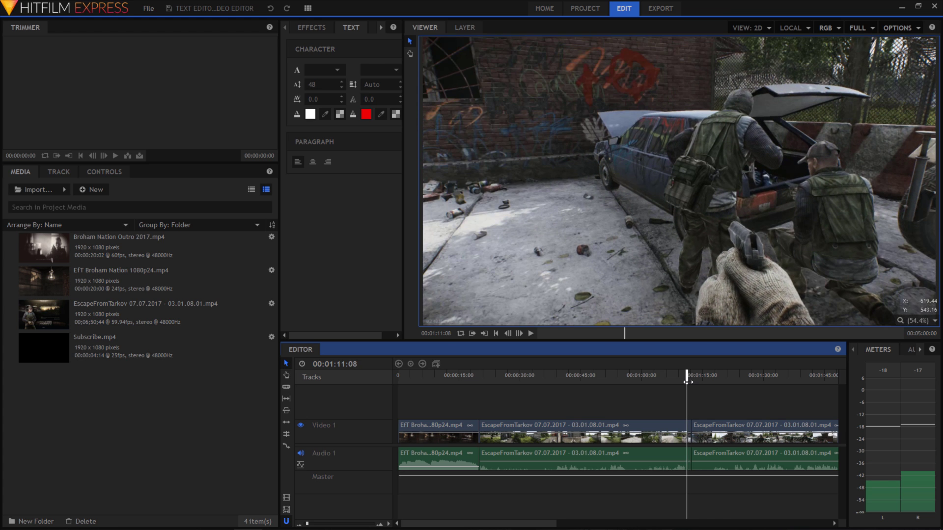
pyautogui.press('Left')
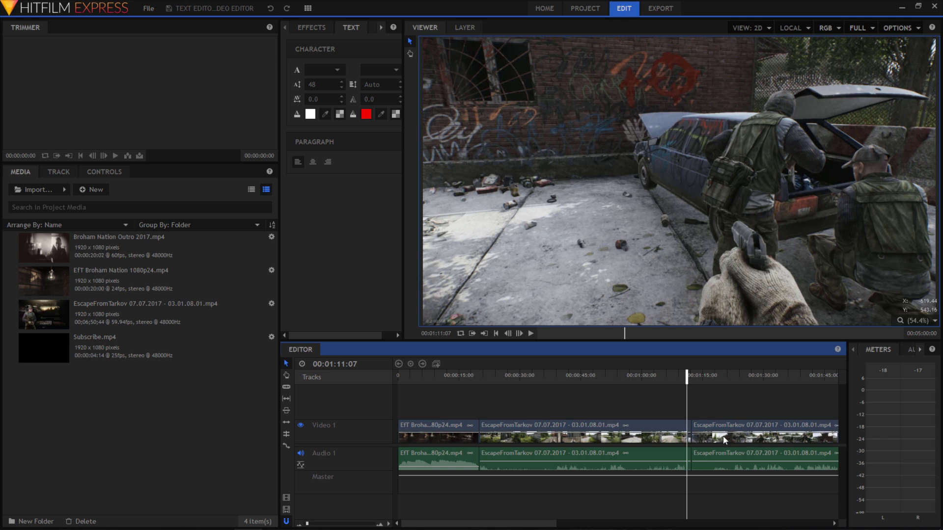
# Convert the selected EscapeFromTarkov clip into a one-second composite shot and open it
pyautogui.click(689, 428)
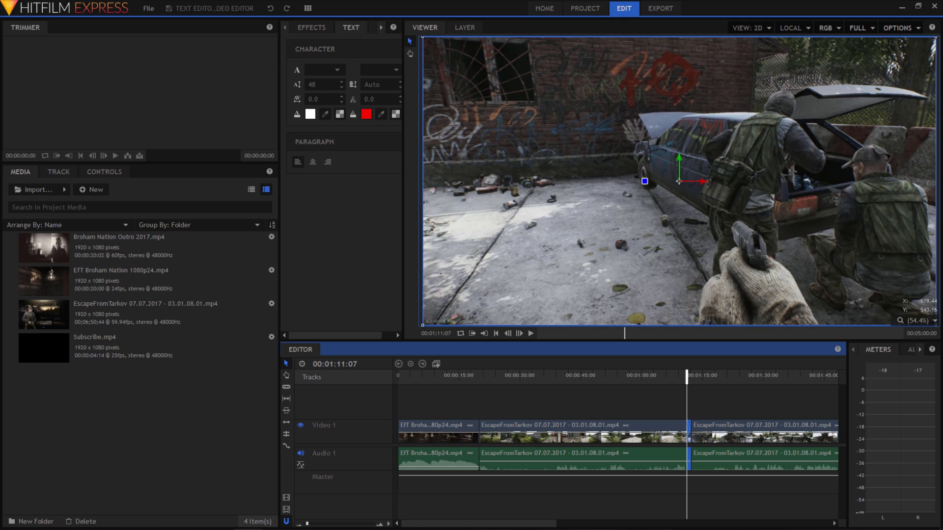
pyautogui.click(436, 364)
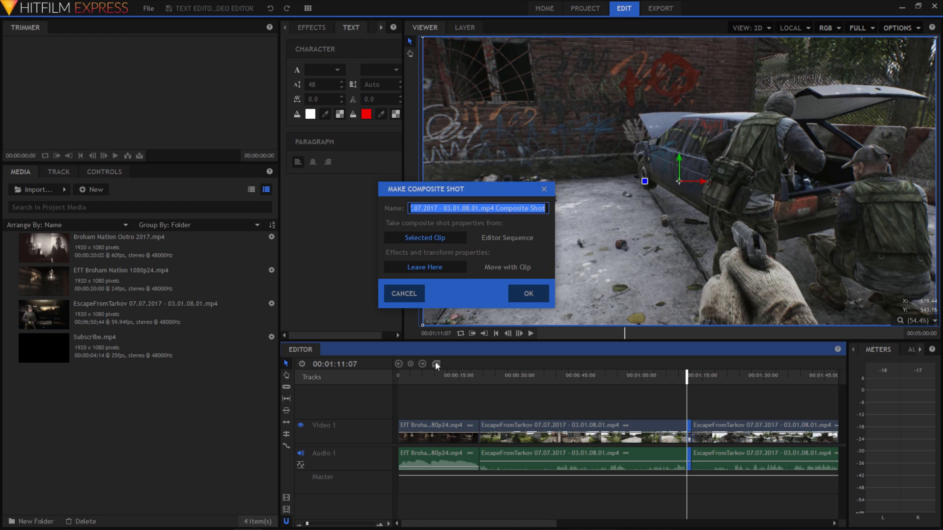
pyautogui.click(528, 294)
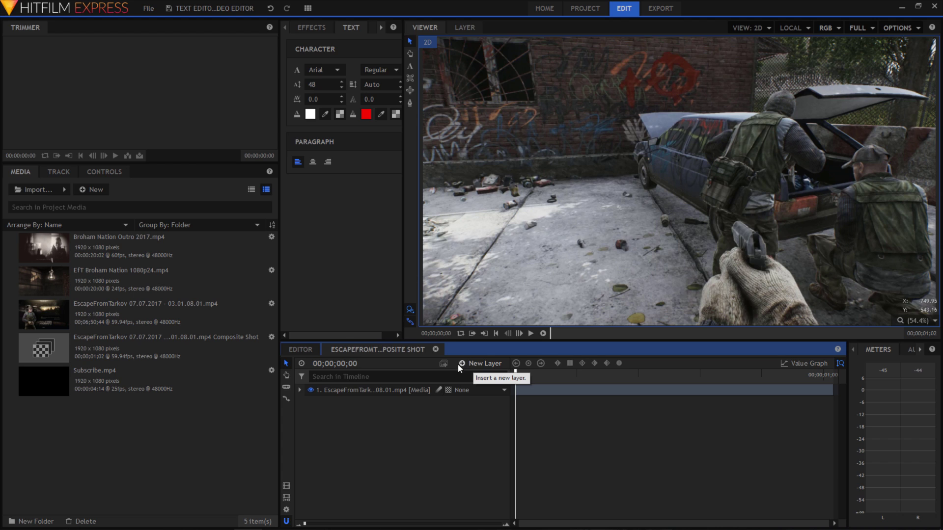
# Create a New Text layer with width 1920 and height 1080
pyautogui.click(486, 364)
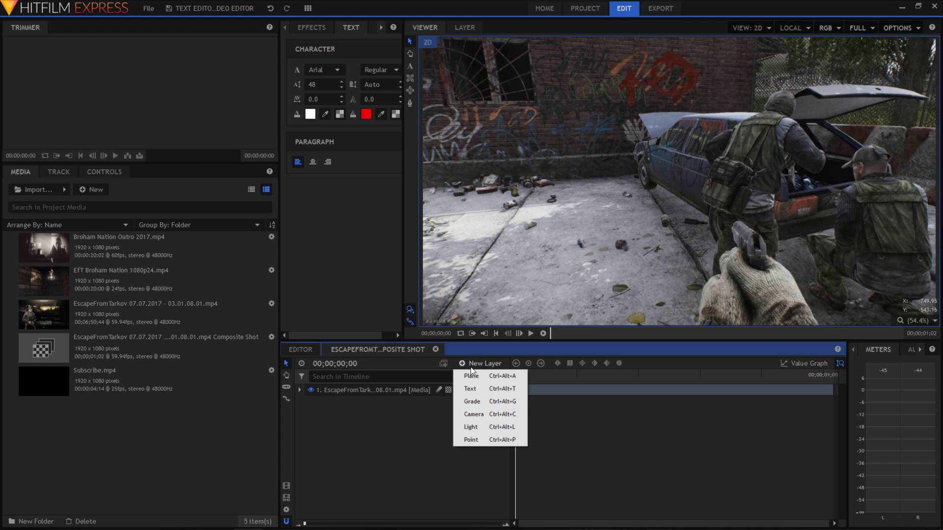
pyautogui.click(471, 390)
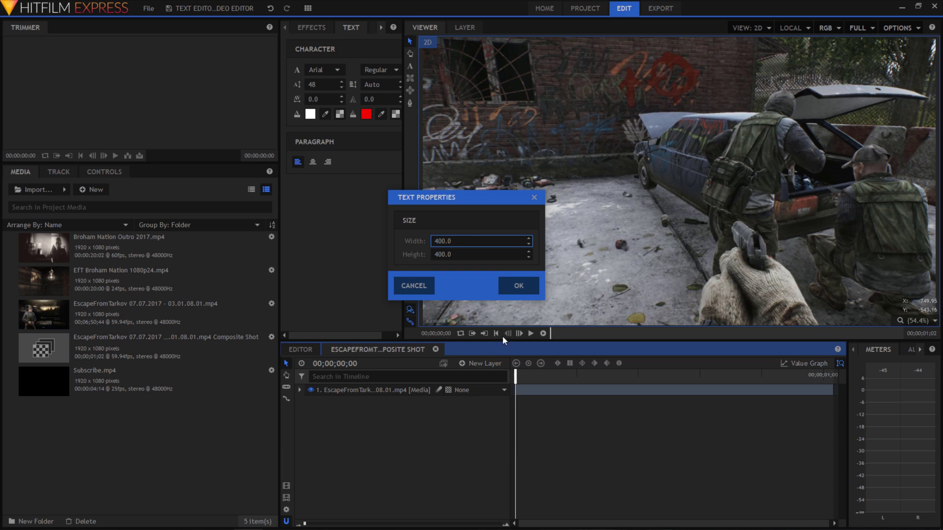
pyautogui.moveTo(472, 241); pyautogui.dragTo(420, 242)
pyautogui.write('1920')
pyautogui.press('Tab')
pyautogui.write('1080')
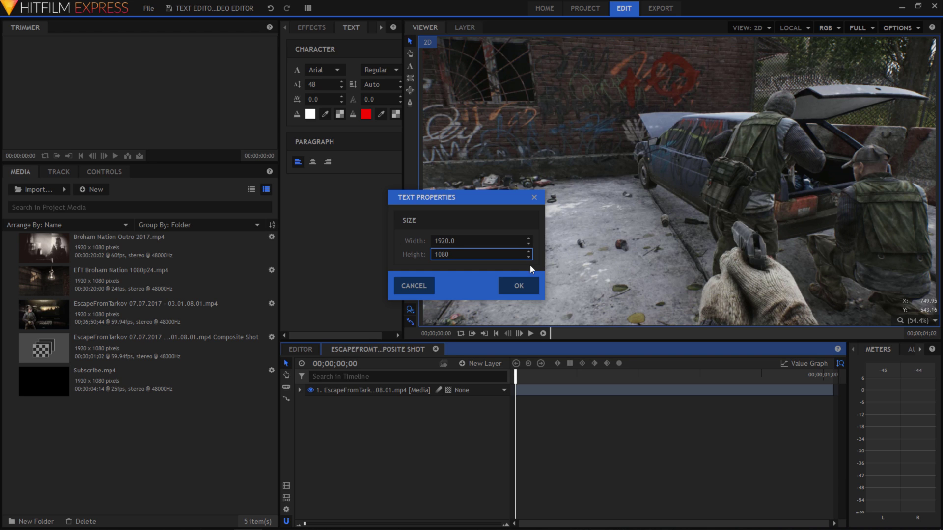
pyautogui.click(518, 286)
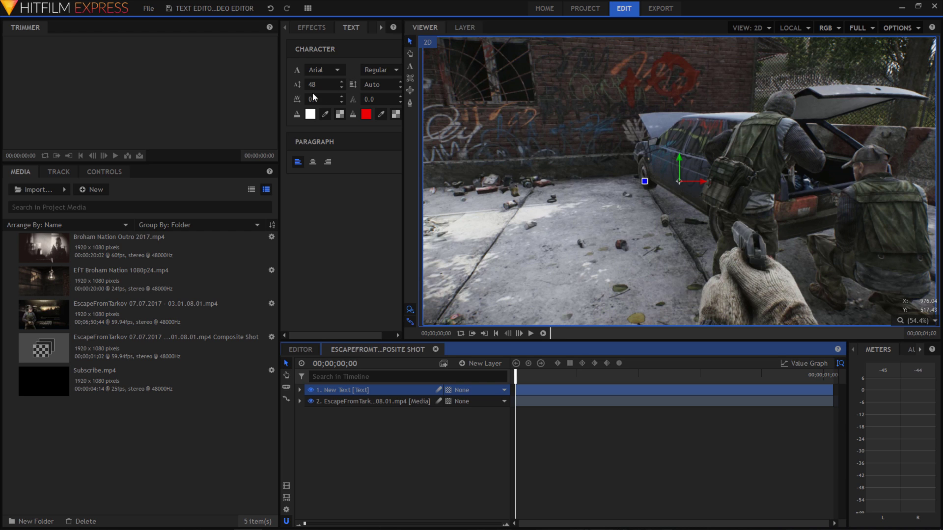
# Set the text layer's font to Bender with the Bold style
pyautogui.click(332, 72)
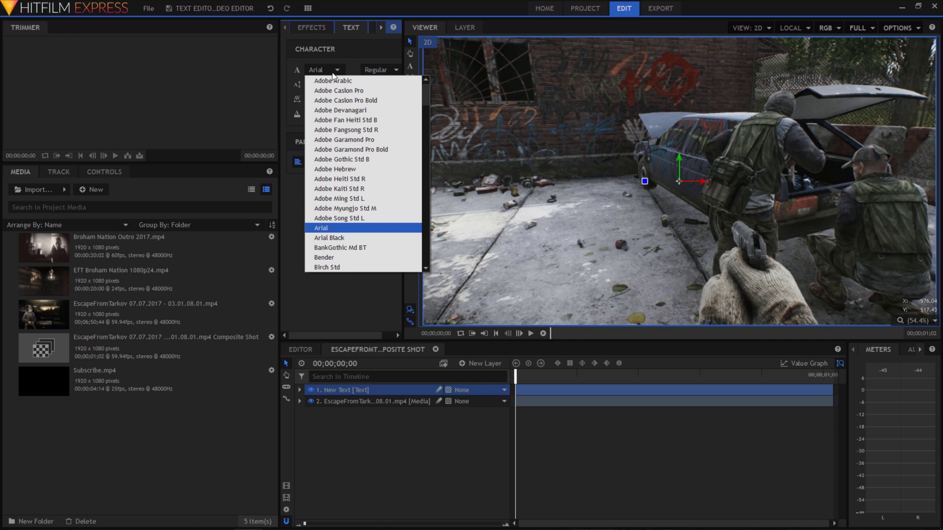
pyautogui.click(343, 257)
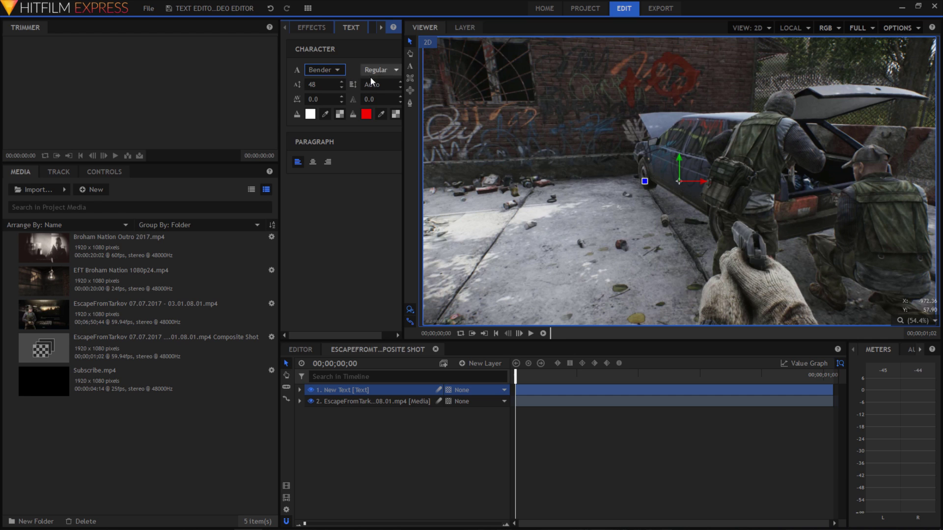
pyautogui.click(384, 72)
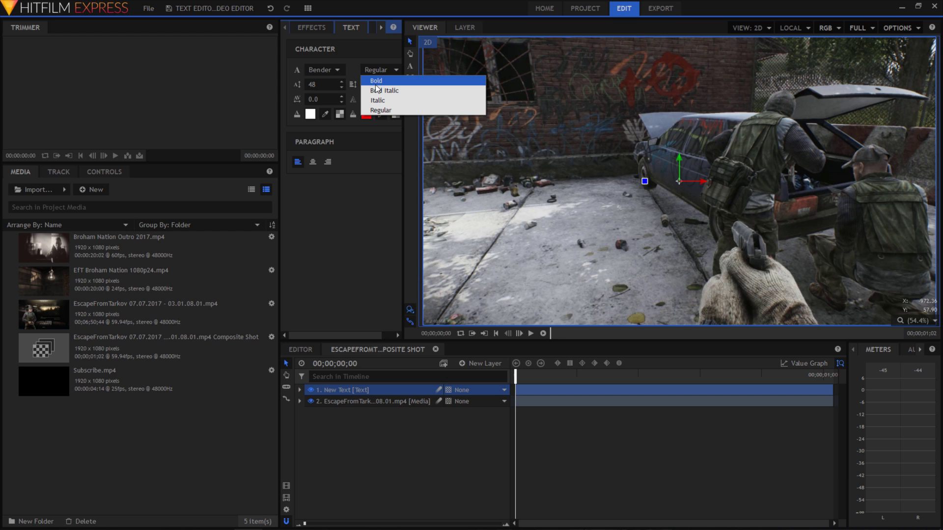
pyautogui.click(376, 82)
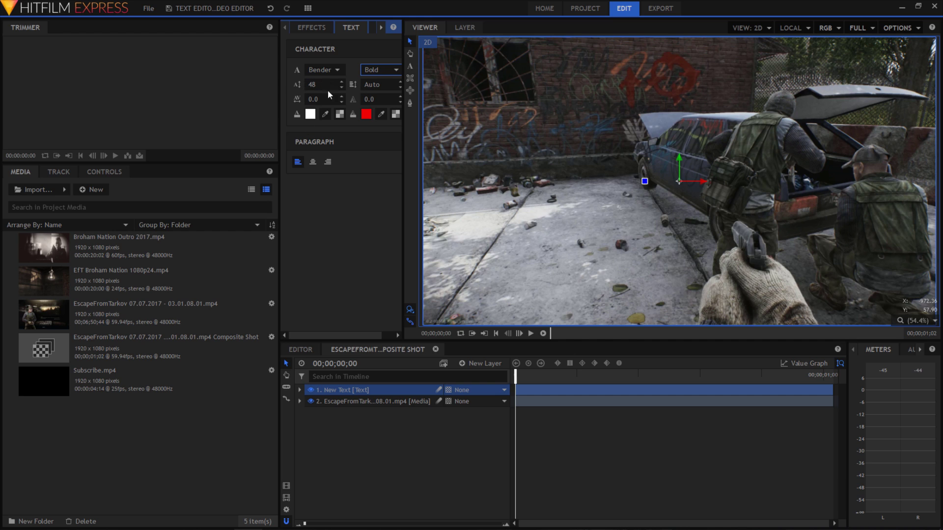
# Type 'LOOTING!' on the text layer and scrub its font size up to 252
pyautogui.click(410, 68)
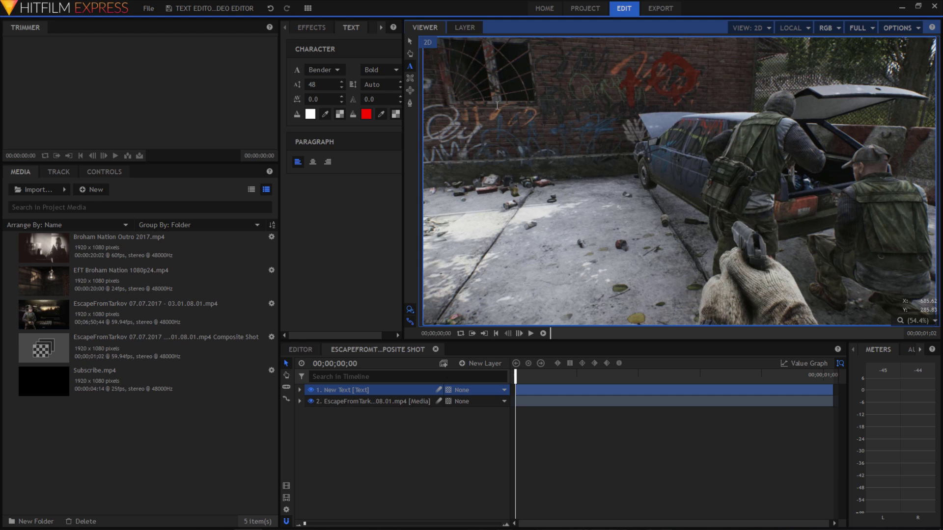
pyautogui.write('LOOTING')
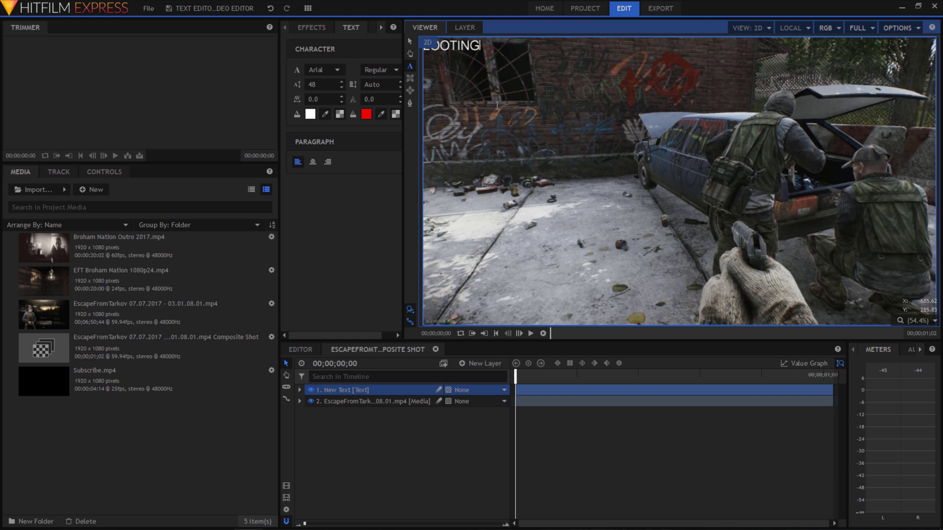
pyautogui.write('!')
pyautogui.hotkey('ctrl', 'a')
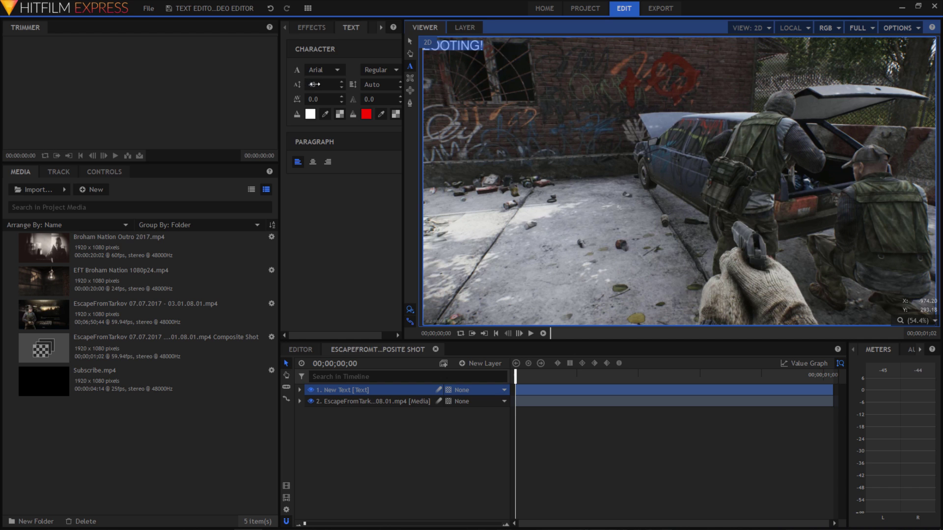
pyautogui.moveTo(313, 85); pyautogui.dragTo(280, 81)
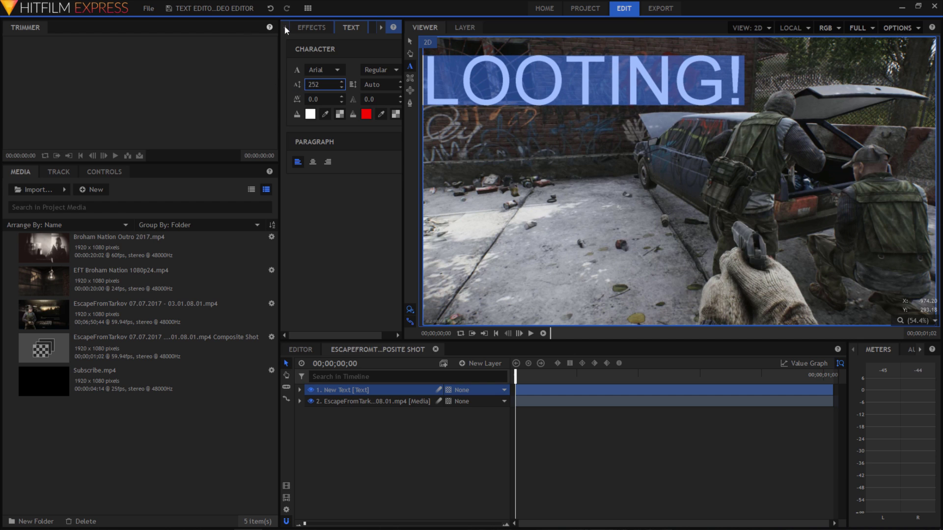
# Restyle the title as Bender Black at size 263 and nudge it slightly right
pyautogui.click(325, 69)
pyautogui.click(344, 257)
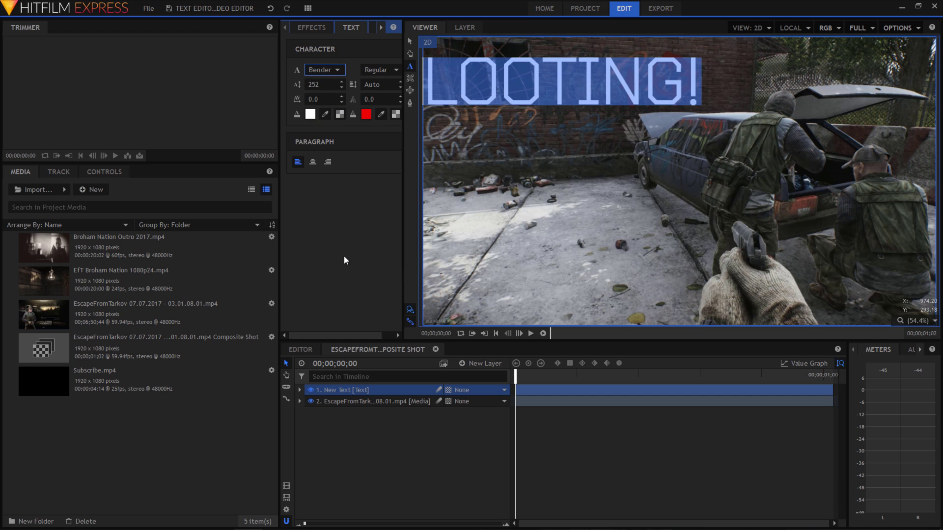
pyautogui.click(376, 71)
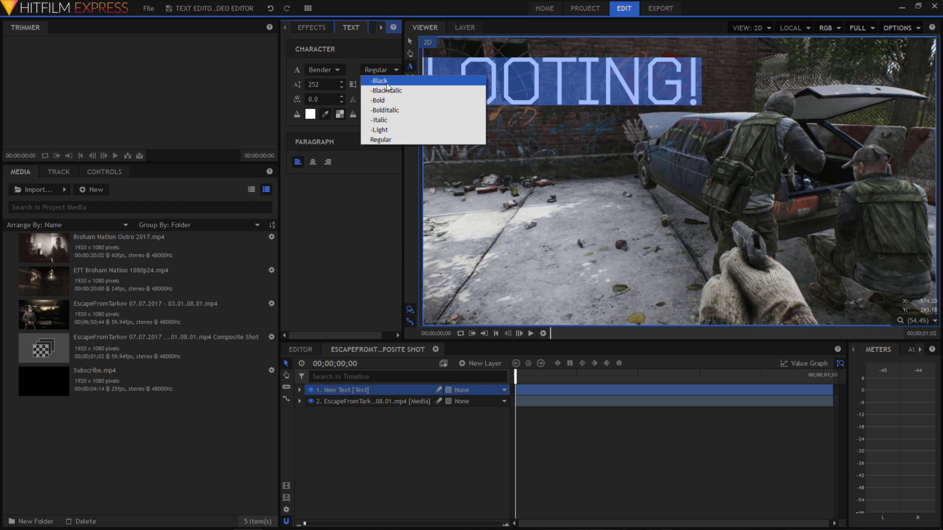
pyautogui.click(387, 82)
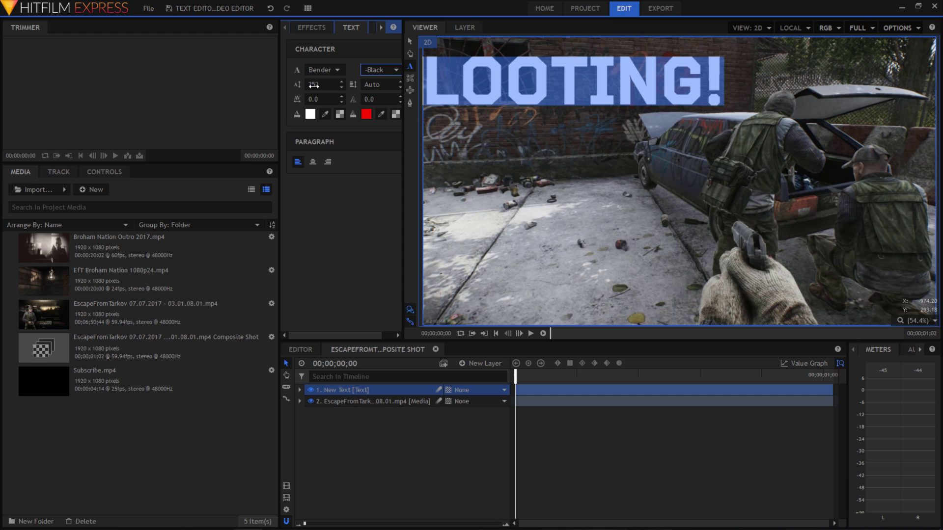
pyautogui.moveTo(314, 85); pyautogui.dragTo(319, 85)
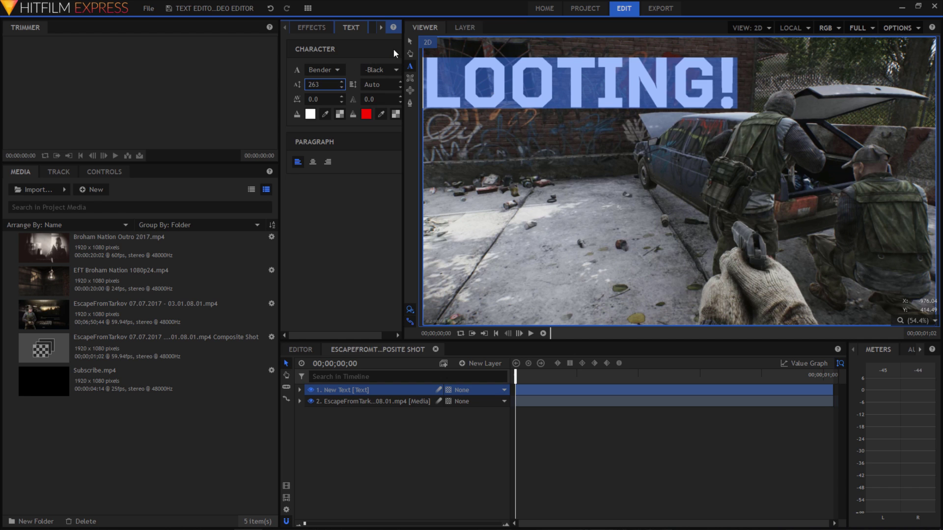
pyautogui.click(409, 43)
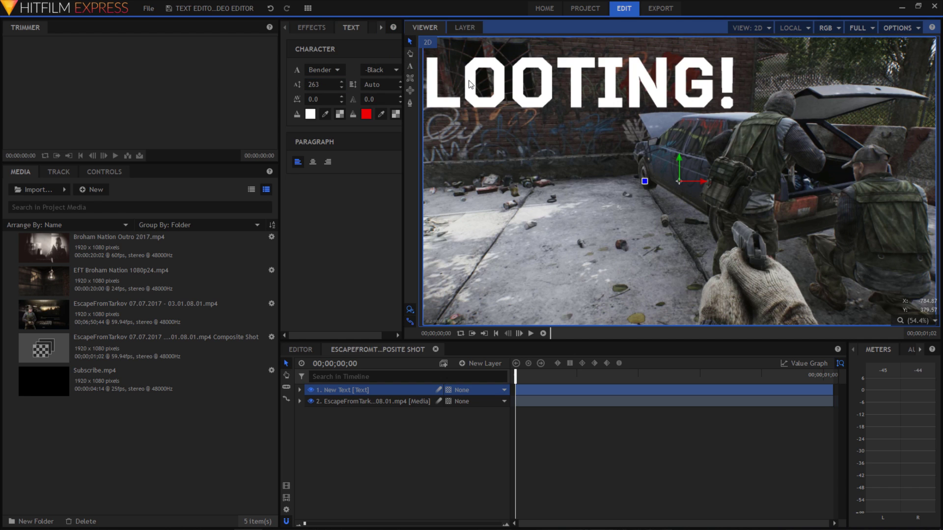
pyautogui.moveTo(471, 85); pyautogui.dragTo(482, 82)
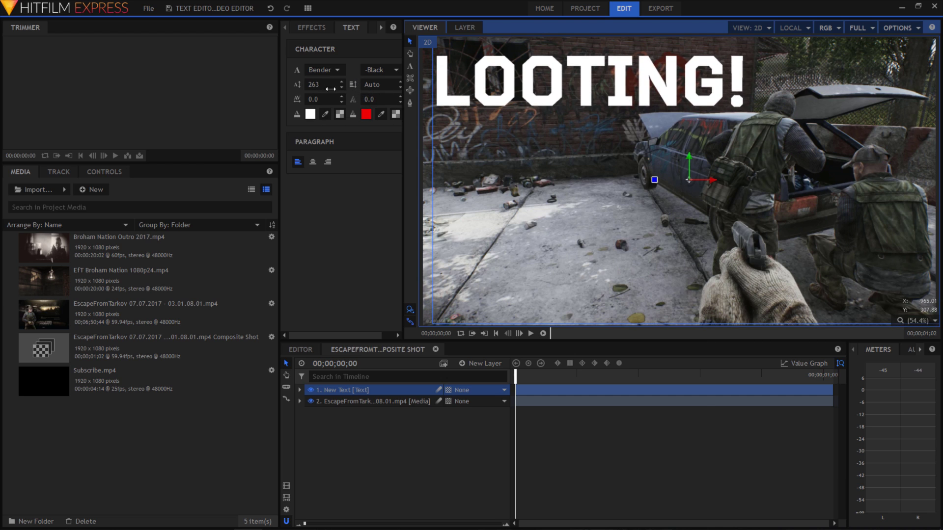
# Change the title's fill colour to tan #cdb589, saving it as a custom colour
pyautogui.click(411, 67)
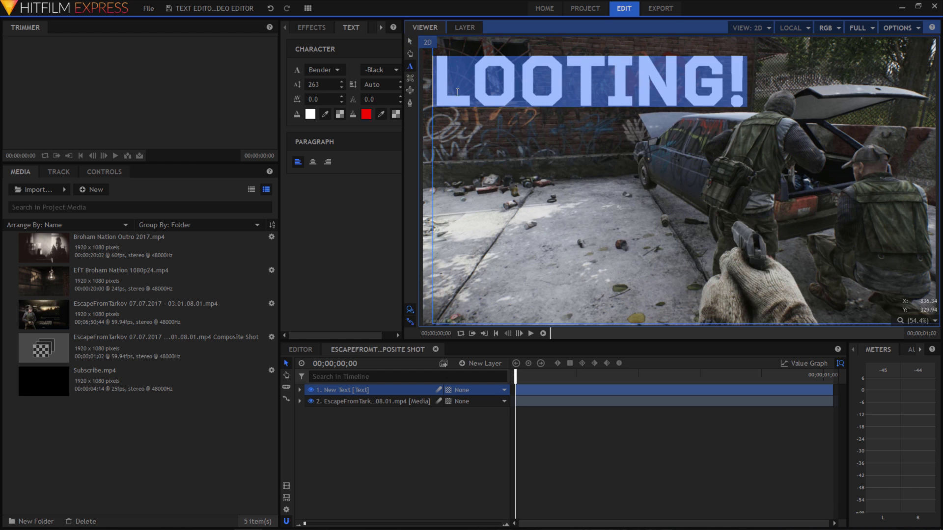
pyautogui.click(311, 114)
pyautogui.moveTo(584, 343); pyautogui.dragTo(511, 343)
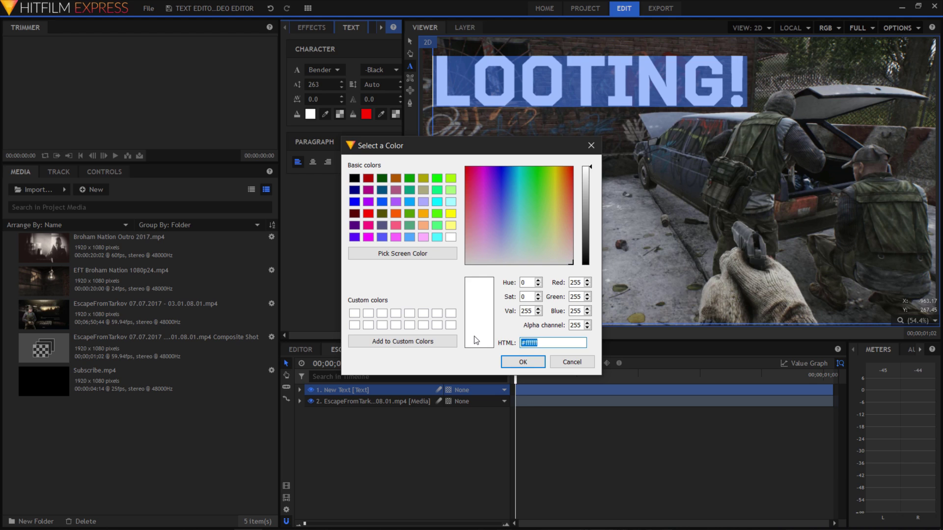
pyautogui.write('#cdb589')
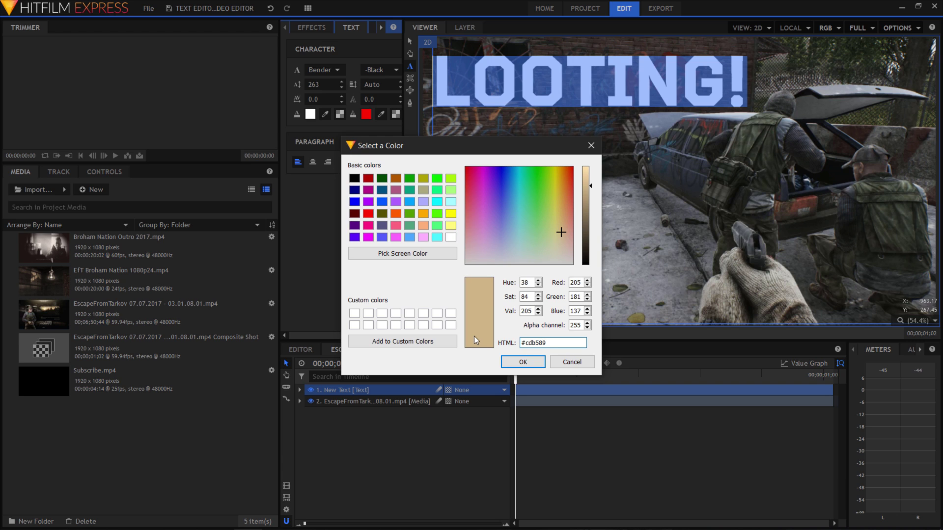
pyautogui.click(435, 345)
pyautogui.click(524, 363)
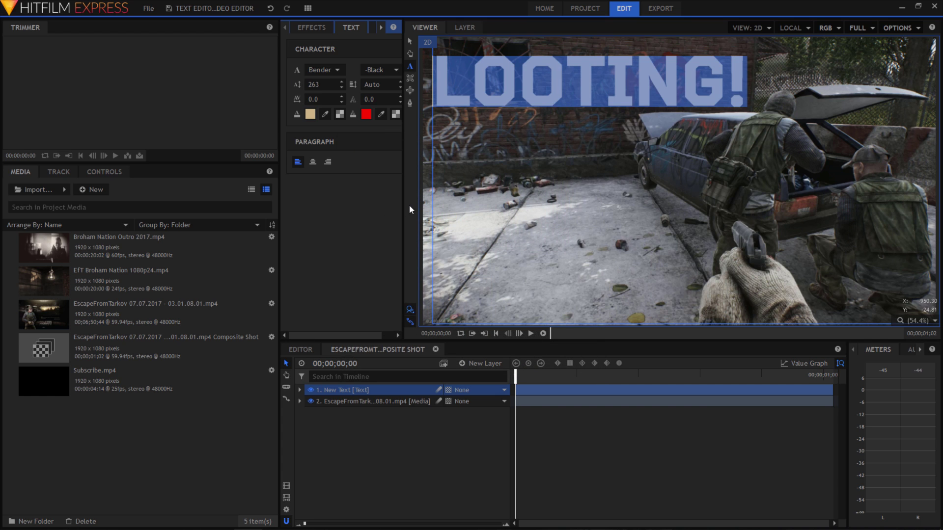
pyautogui.click(428, 149)
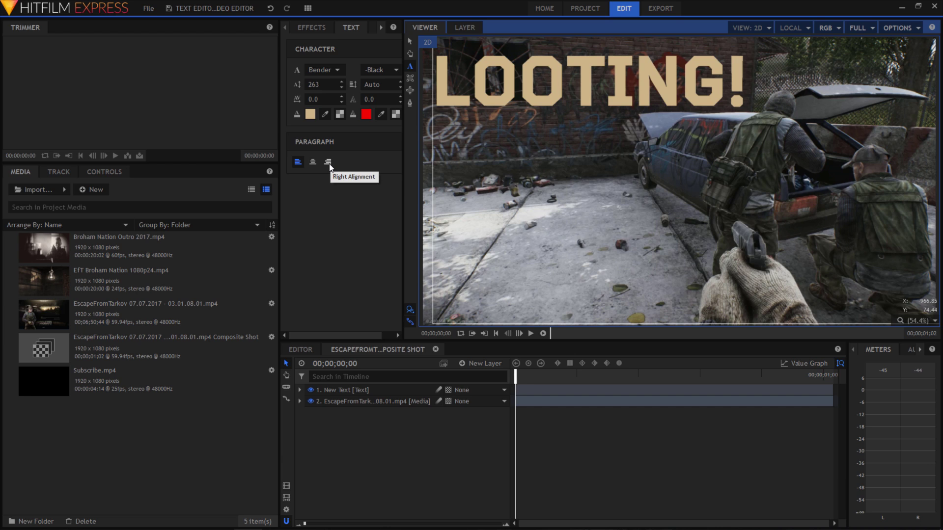
# Apply the Auto Color effect from Color Correction to the gameplay layer
pyautogui.click(371, 402)
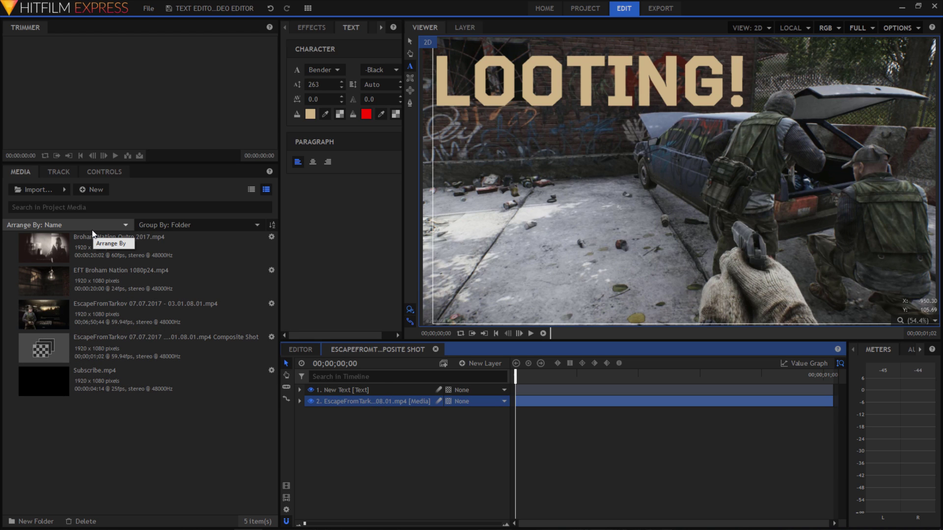
pyautogui.click(60, 173)
pyautogui.click(105, 171)
pyautogui.click(22, 171)
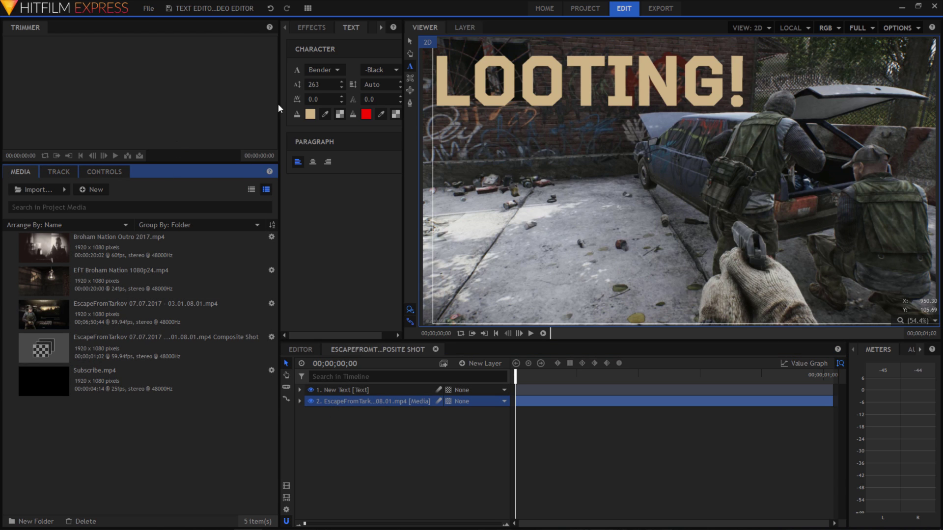
pyautogui.click(318, 25)
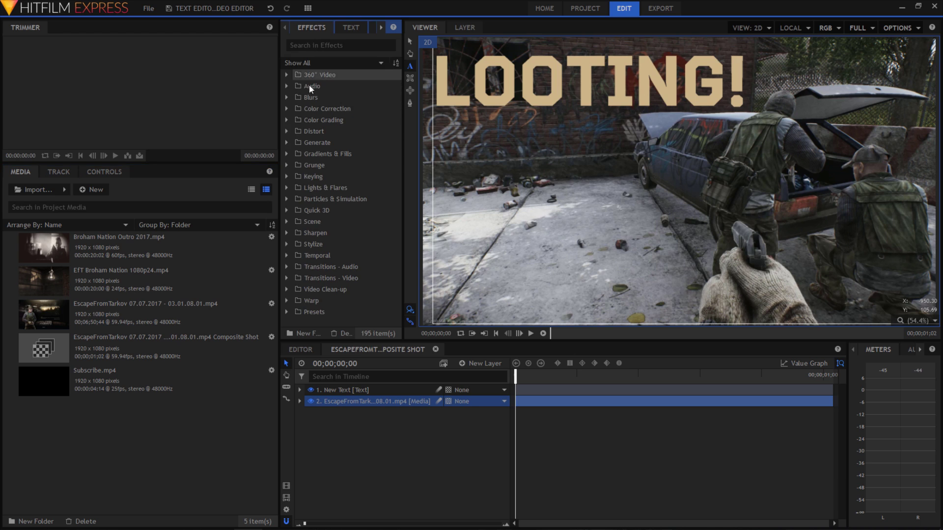
pyautogui.click(319, 45)
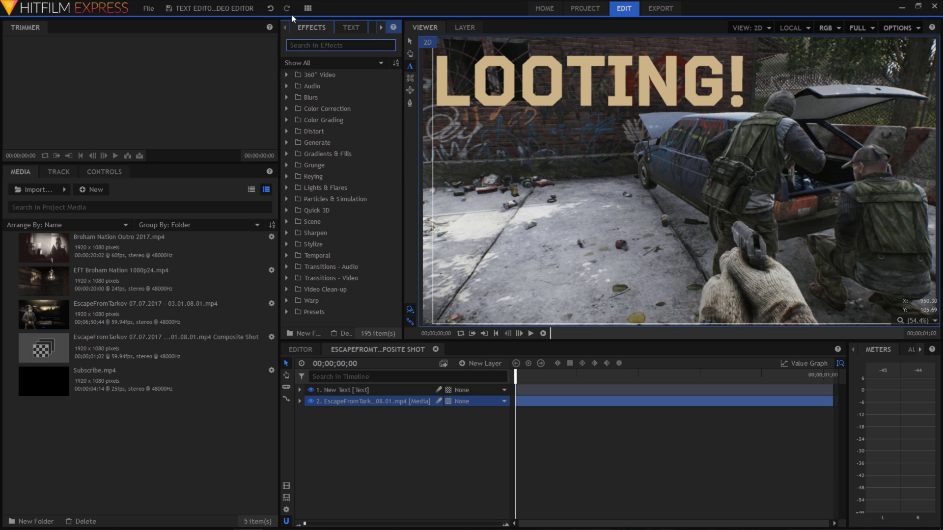
pyautogui.click(287, 109)
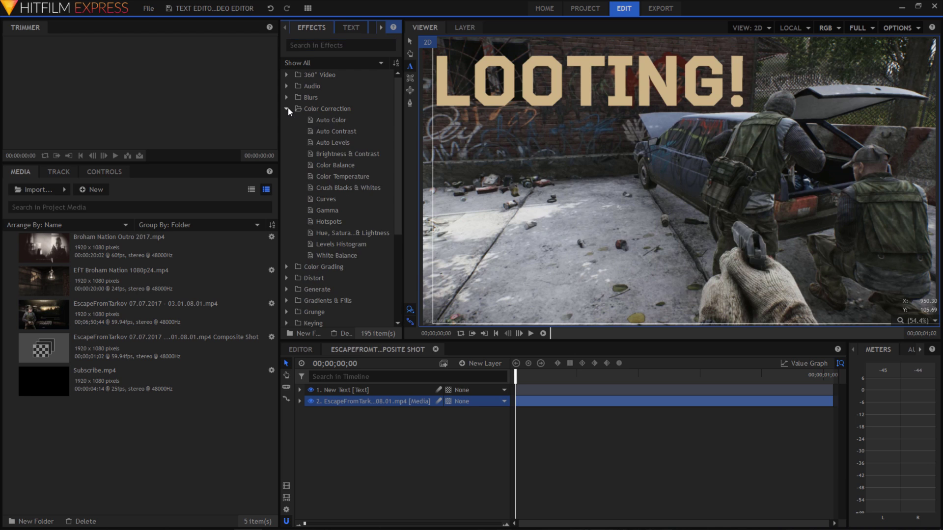
pyautogui.click(311, 122)
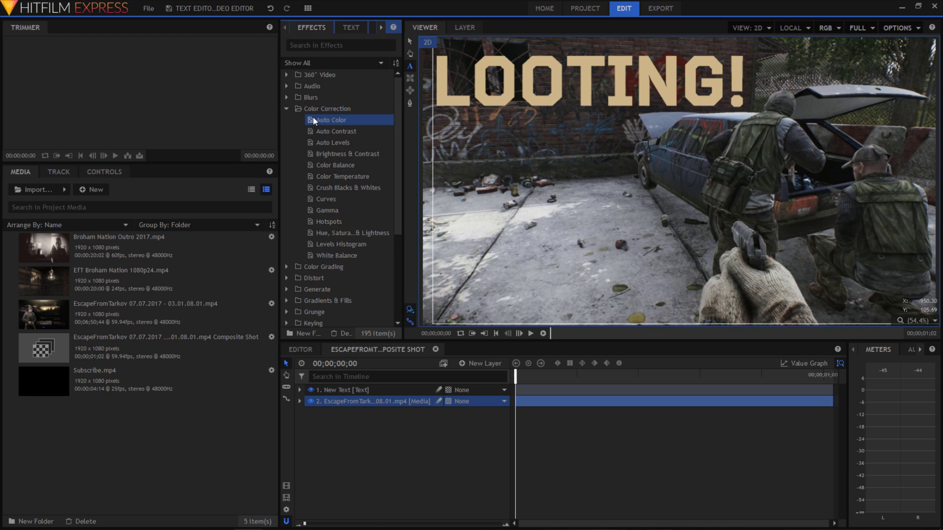
pyautogui.moveTo(314, 120); pyautogui.dragTo(402, 403)
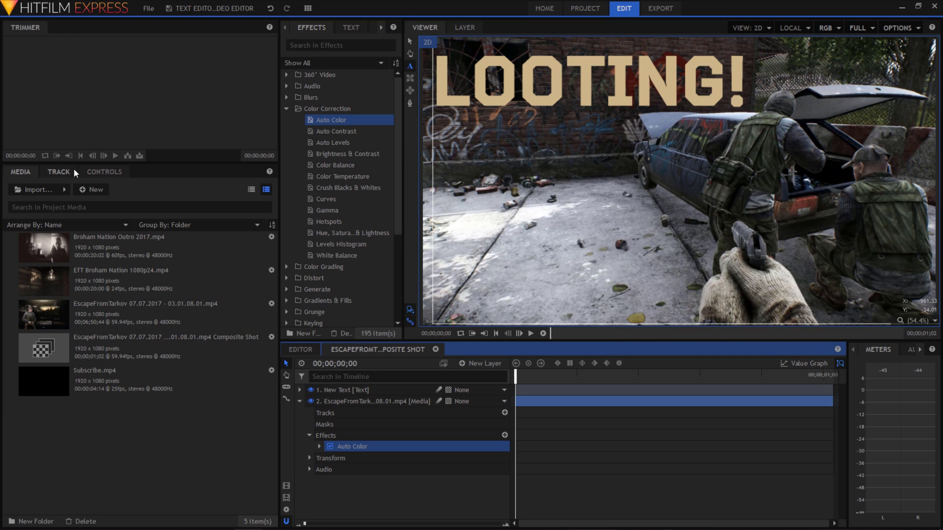
# Raise Auto Color's Threshold to 1% in the layer's controls
pyautogui.click(61, 173)
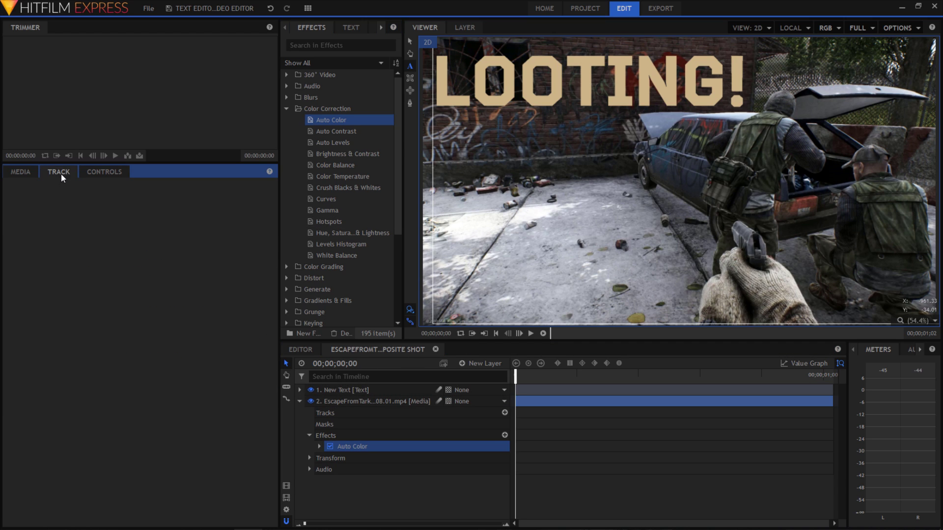
pyautogui.click(105, 170)
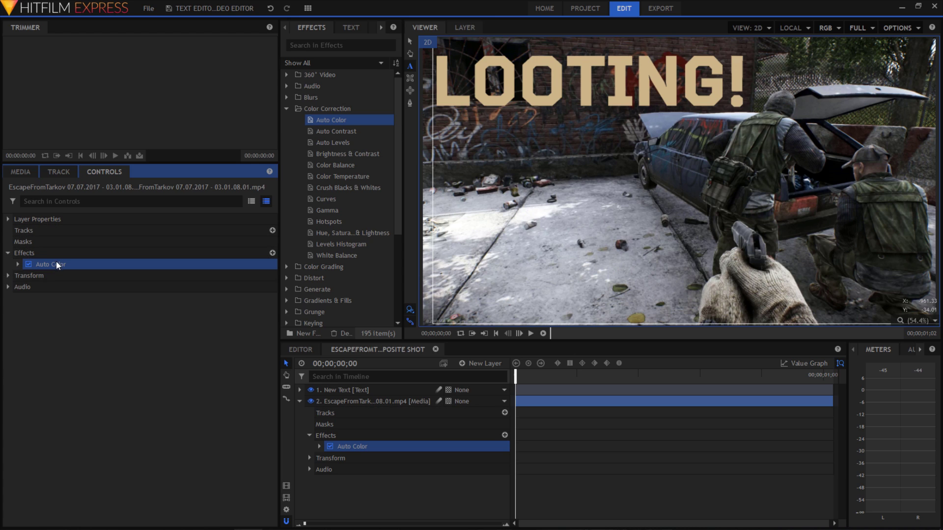
pyautogui.click(17, 262)
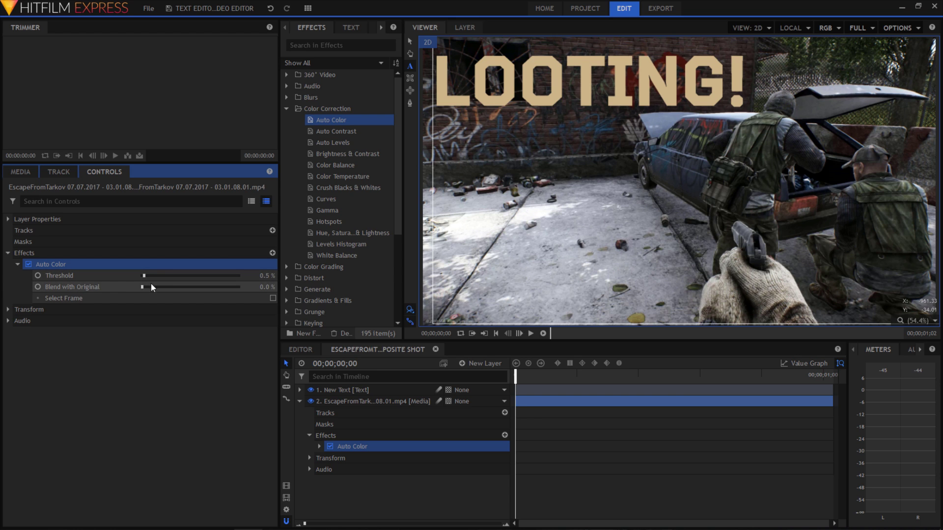
pyautogui.moveTo(142, 272); pyautogui.dragTo(144, 277)
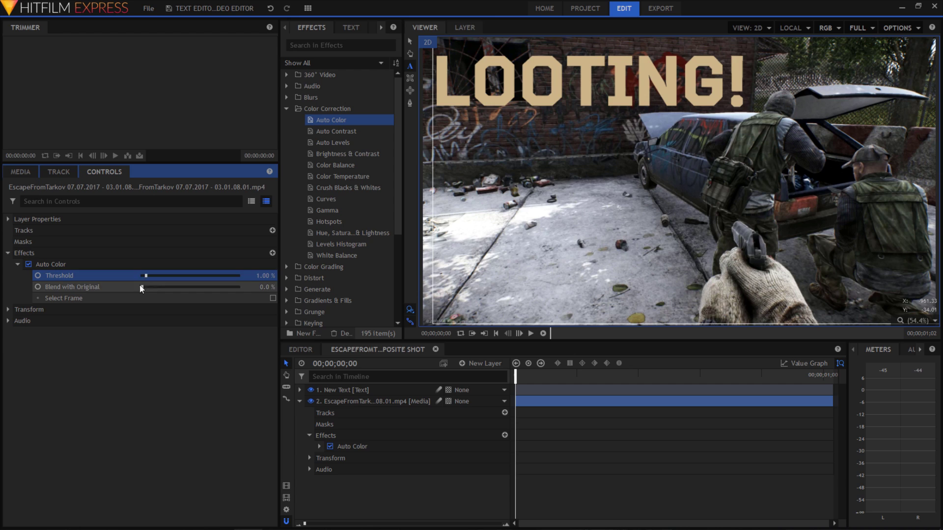
pyautogui.click(9, 253)
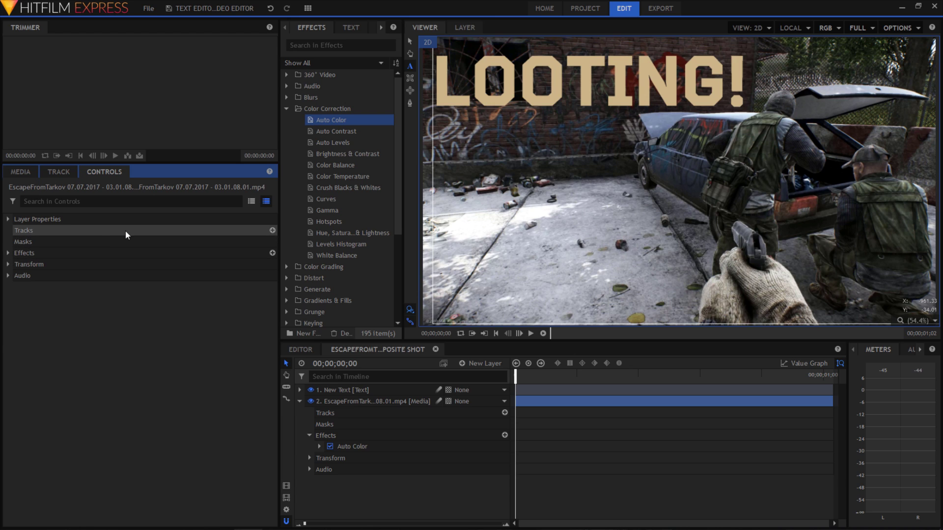
# Add the Vignette effect to the gameplay layer via the 'vign' search
pyautogui.click(323, 46)
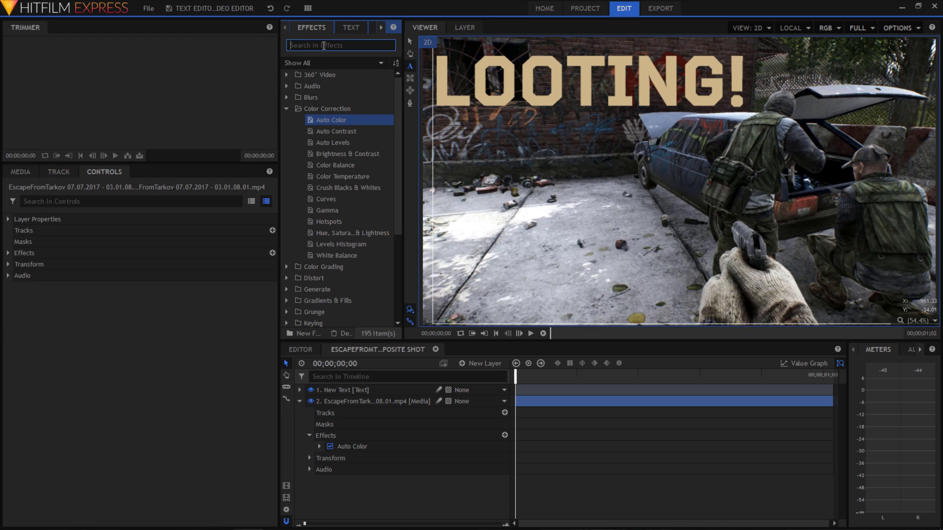
pyautogui.write('vign')
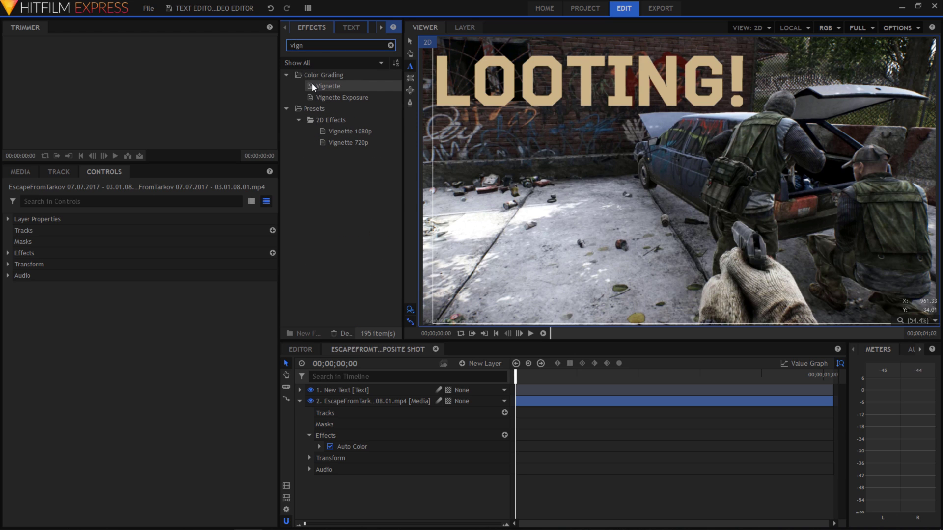
pyautogui.moveTo(311, 84); pyautogui.dragTo(380, 399)
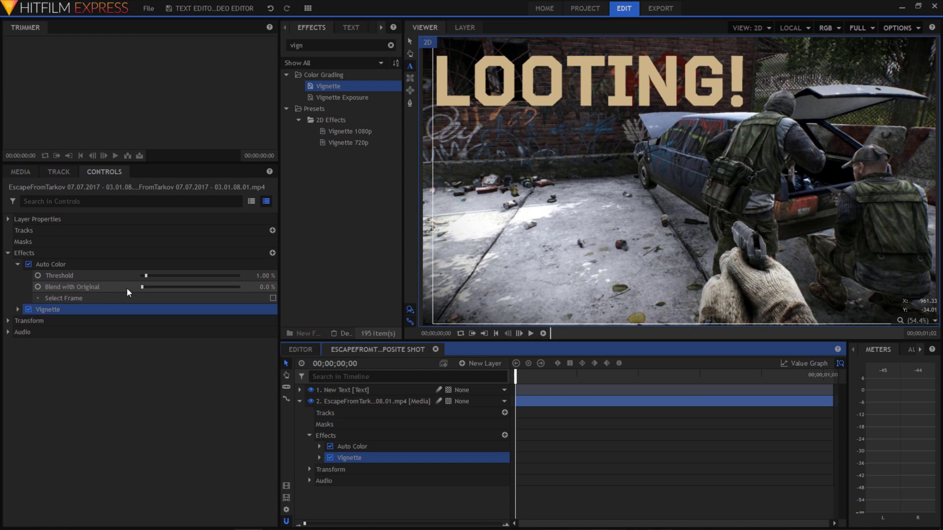
# Raise Auto Color's Threshold to 1.5%, leaving Select Frame off
pyautogui.moveTo(146, 276)
pyautogui.mouseDown()
pyautogui.moveTo(178, 282)
pyautogui.moveTo(148, 285)
pyautogui.mouseUp()
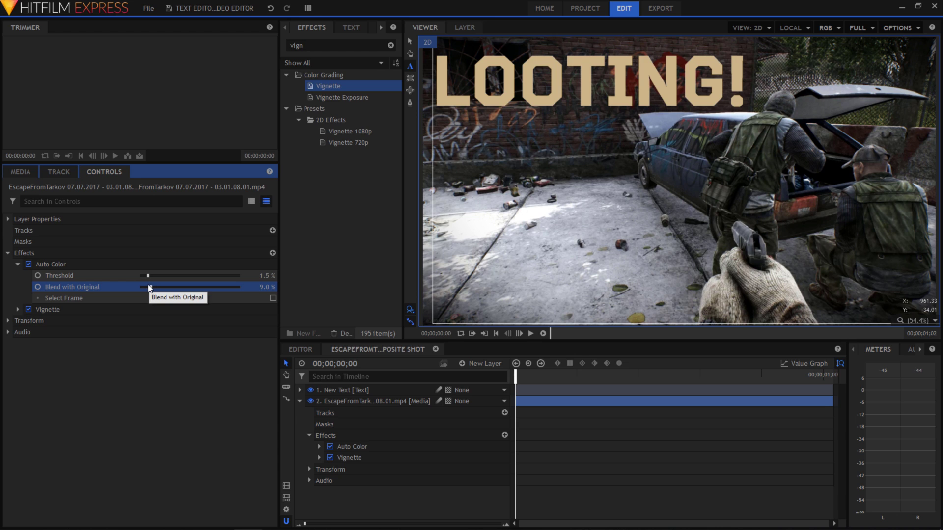
pyautogui.click(274, 297)
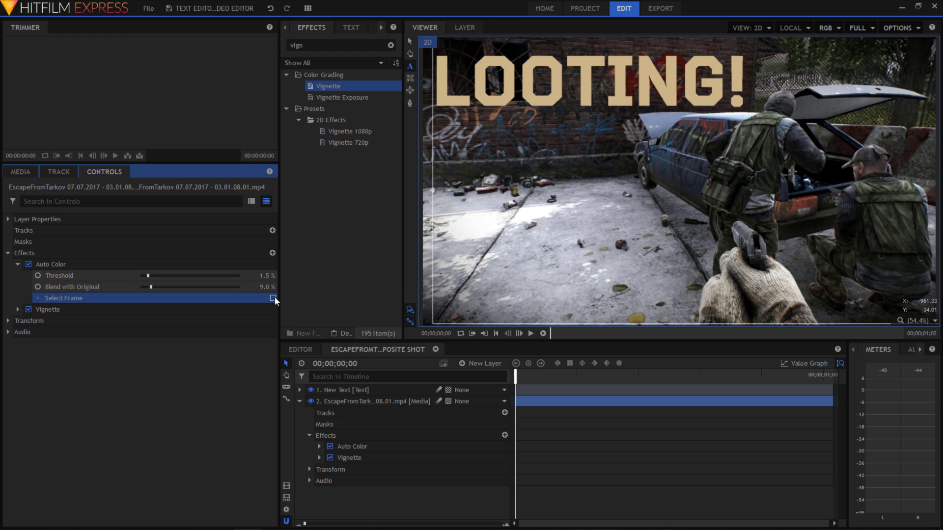
pyautogui.click(273, 298)
pyautogui.click(274, 298)
# Apply the Grunge Grain effect to the gameplay layer and raise its Amount to 40
pyautogui.hotkey('ctrl', 'f')
pyautogui.press('BackSpace')
pyautogui.press('BackSpace')
pyautogui.press('BackSpace')
pyautogui.press('BackSpace')
pyautogui.click(286, 166)
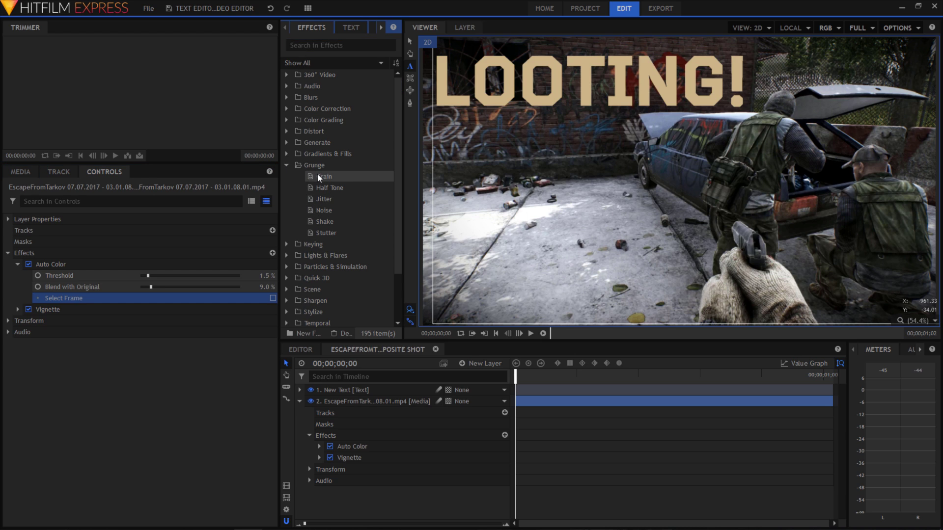
pyautogui.moveTo(317, 174); pyautogui.dragTo(387, 400)
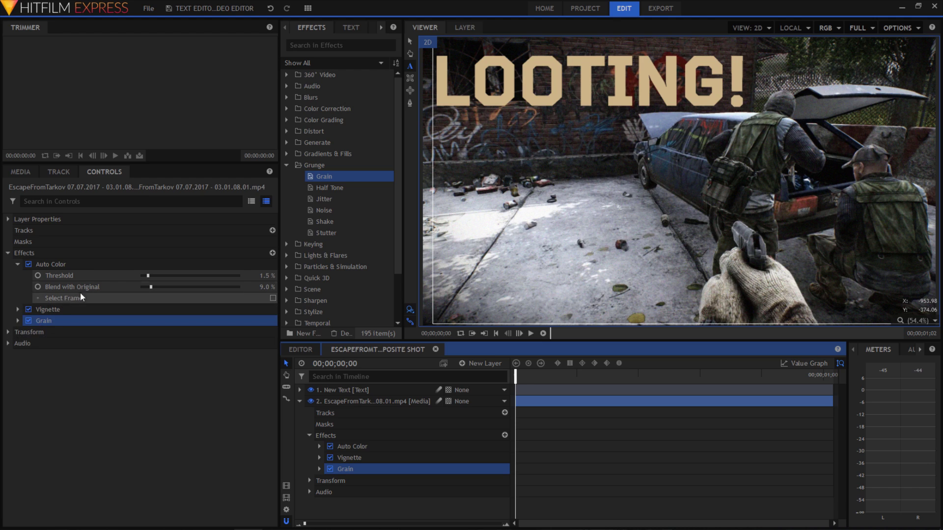
pyautogui.click(18, 322)
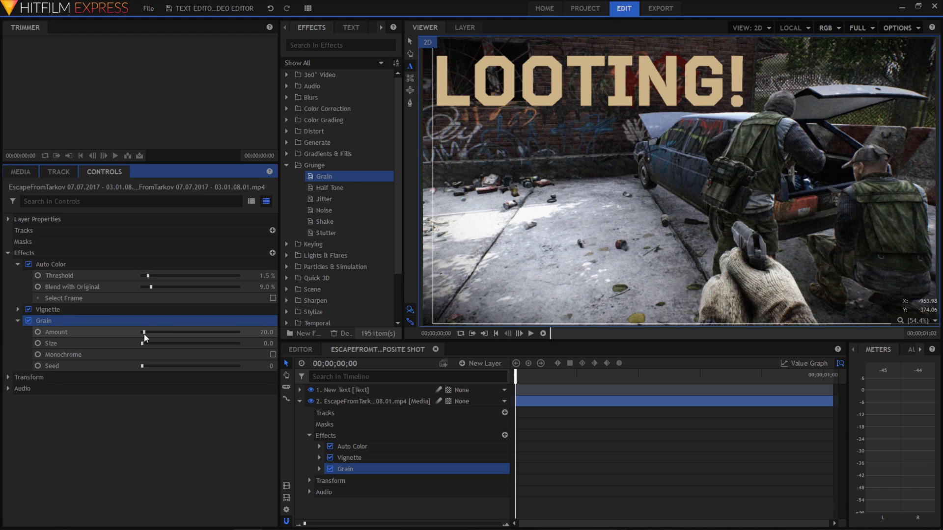
pyautogui.moveTo(144, 334); pyautogui.dragTo(146, 335)
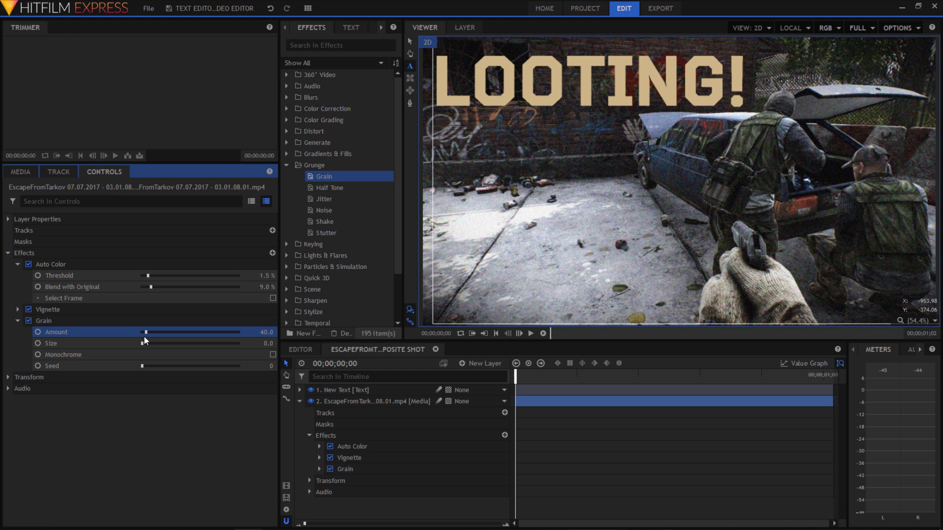
pyautogui.click(37, 356)
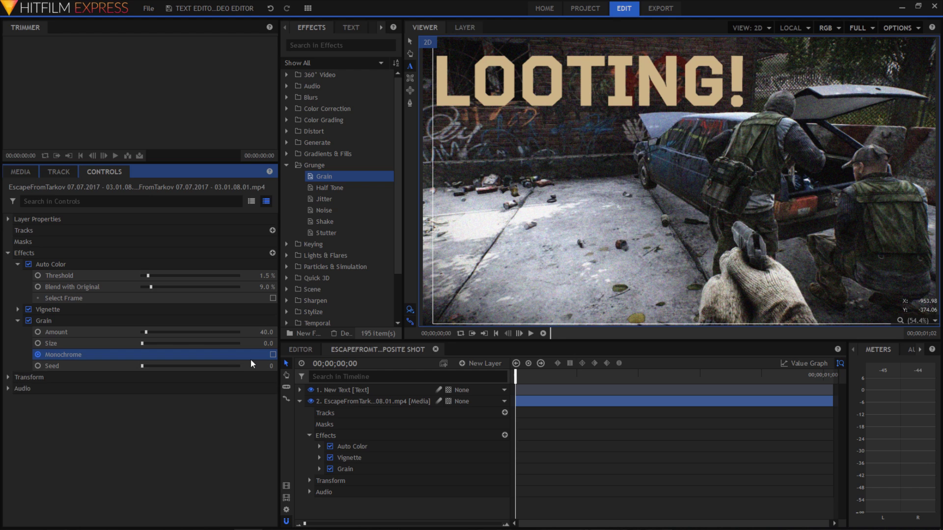
pyautogui.click(287, 166)
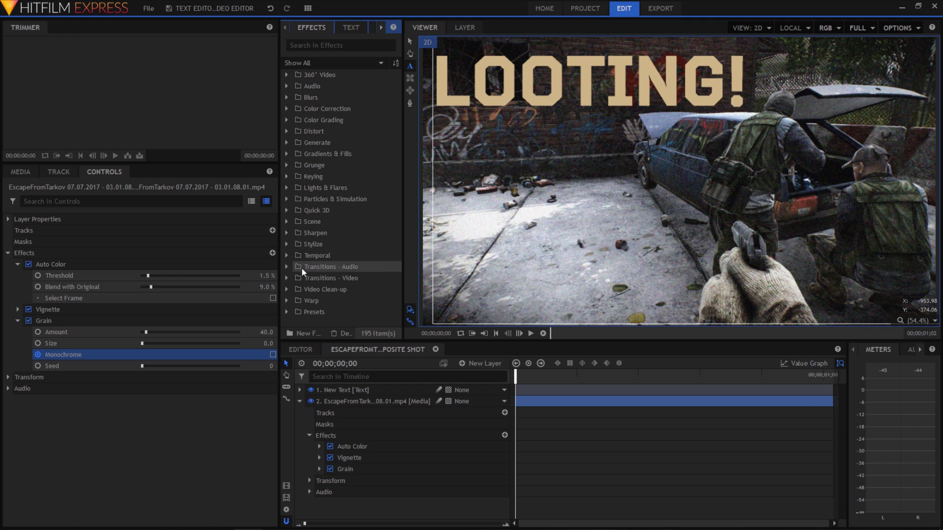
# Apply Sharpen to the gameplay layer 2 and reduce its Strength from 25% to 14%
pyautogui.click(288, 237)
pyautogui.moveTo(311, 245); pyautogui.dragTo(384, 408)
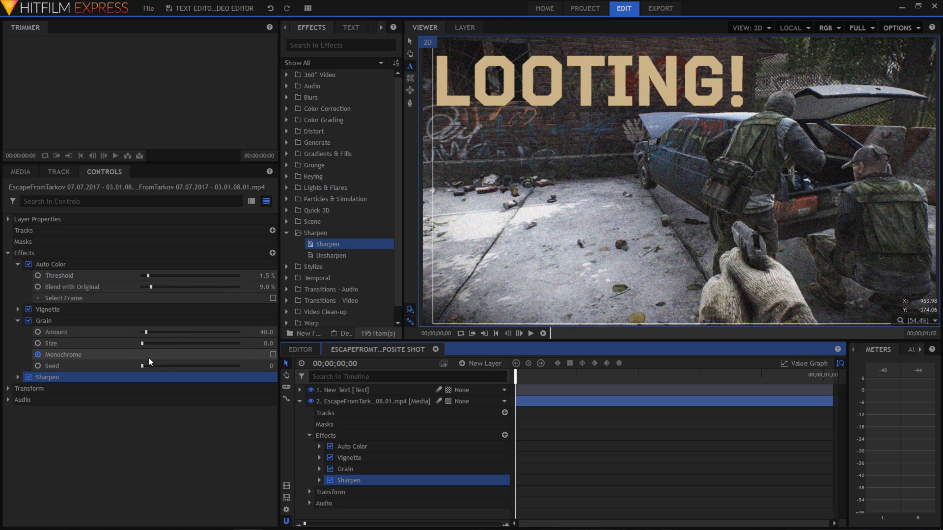
pyautogui.click(18, 378)
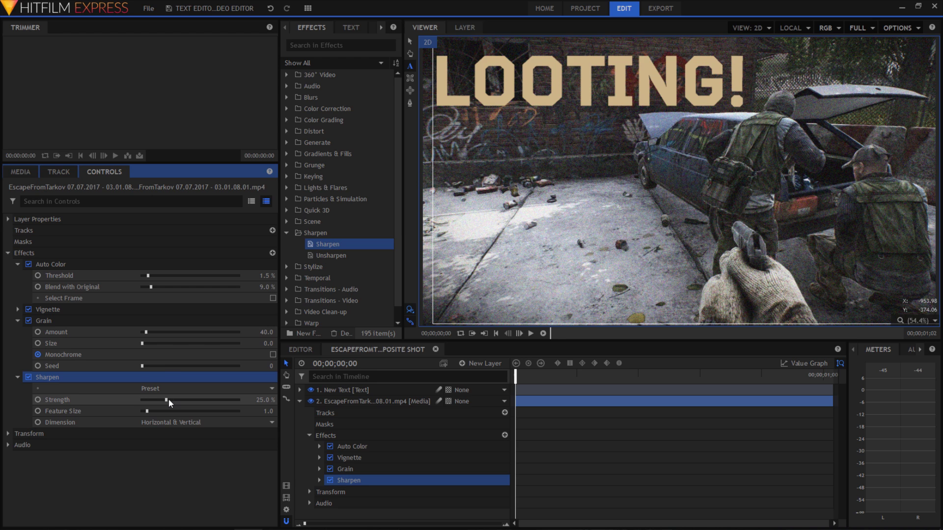
pyautogui.moveTo(167, 399)
pyautogui.mouseDown()
pyautogui.moveTo(149, 401)
pyautogui.moveTo(158, 399)
pyautogui.mouseUp()
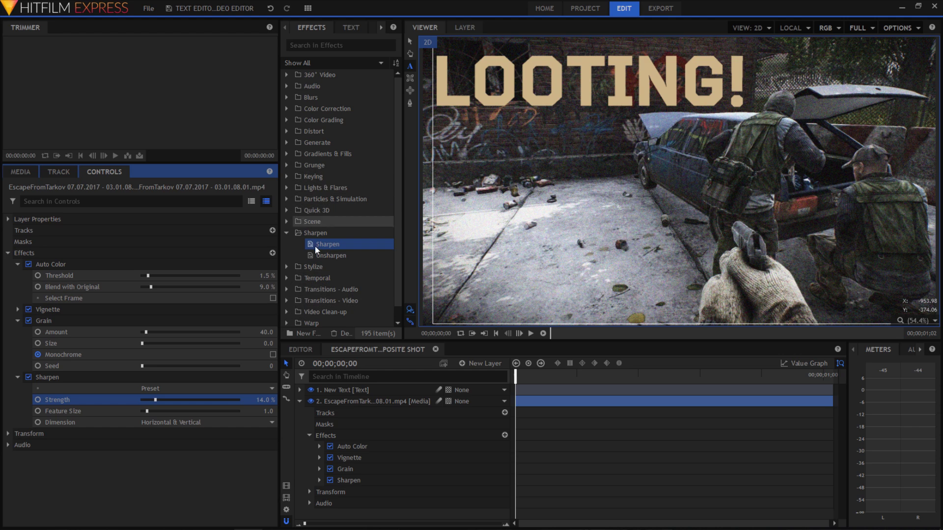
pyautogui.scroll(-1, 312, 254)
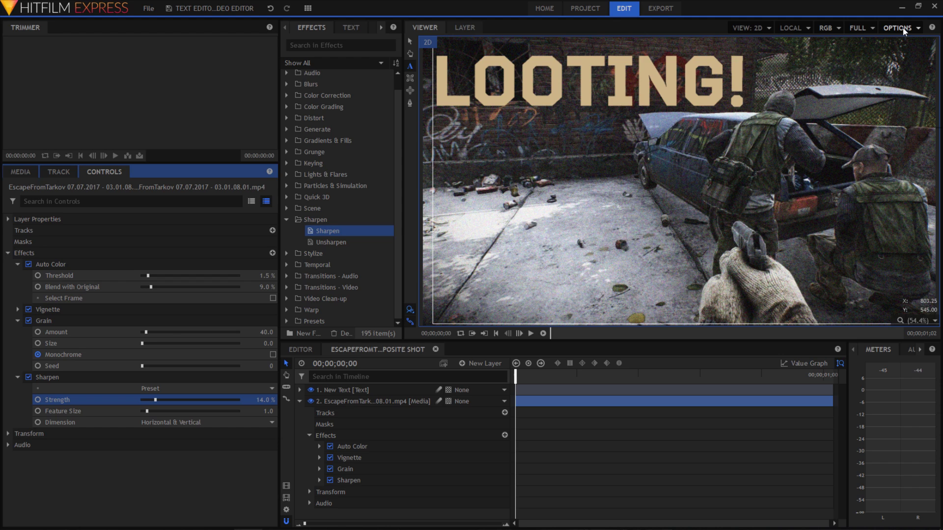
# Export Frame from the viewer, saving it as LOOTING THUMBNAIL.png after typing 'looting'
pyautogui.click(902, 28)
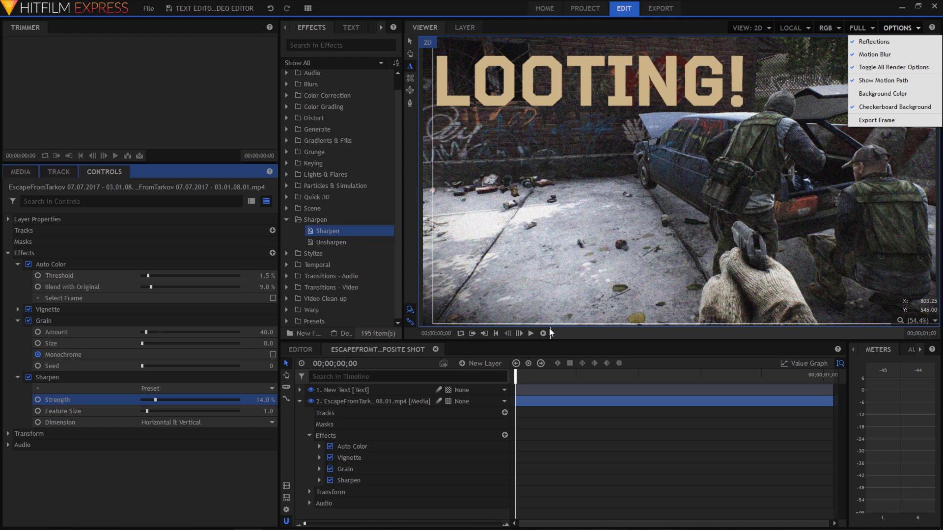
pyautogui.click(876, 121)
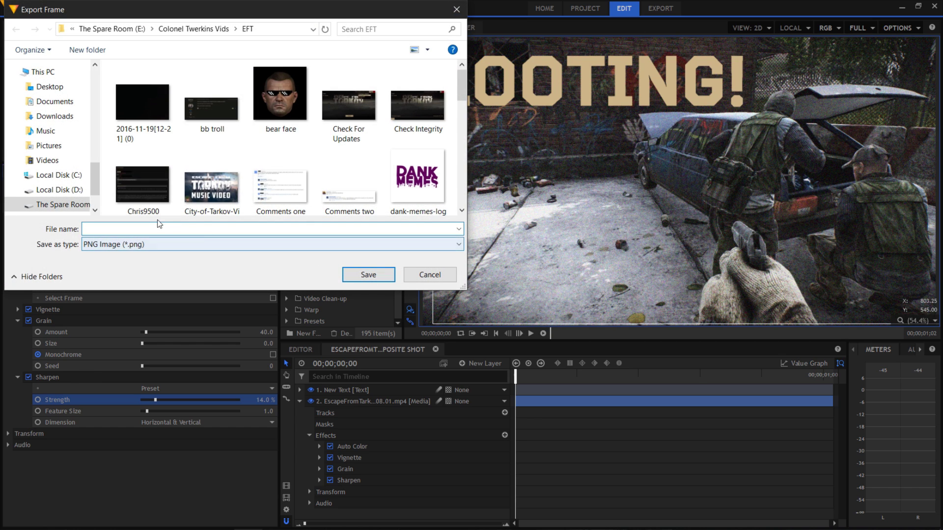
pyautogui.click(166, 228)
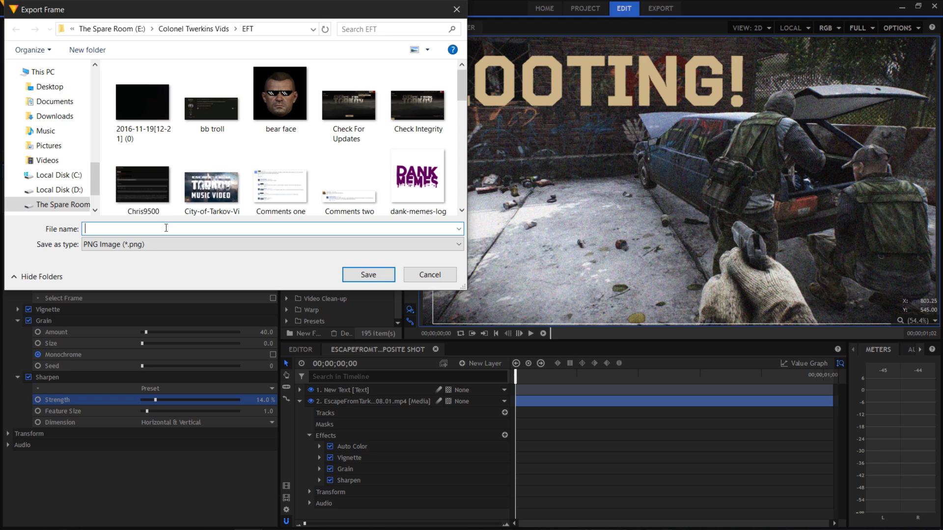
pyautogui.write('looting')
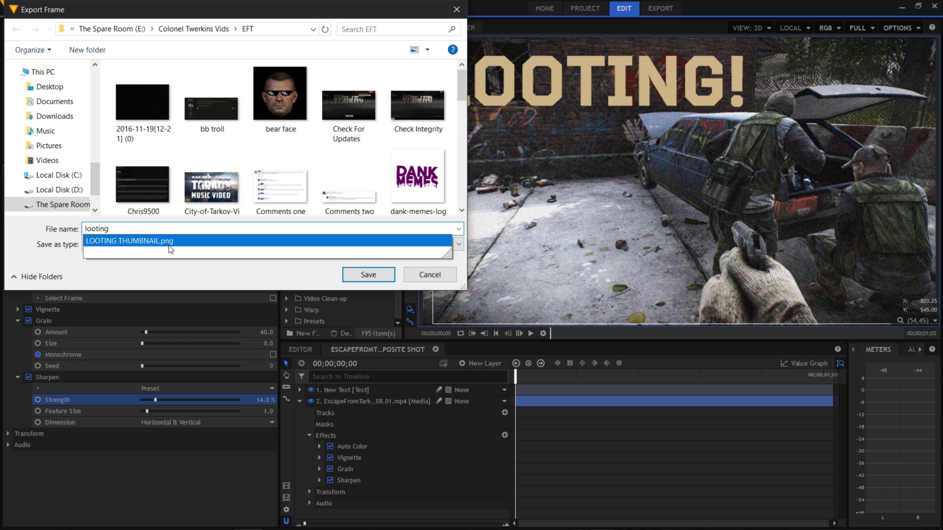
pyautogui.click(243, 246)
pyautogui.click(368, 275)
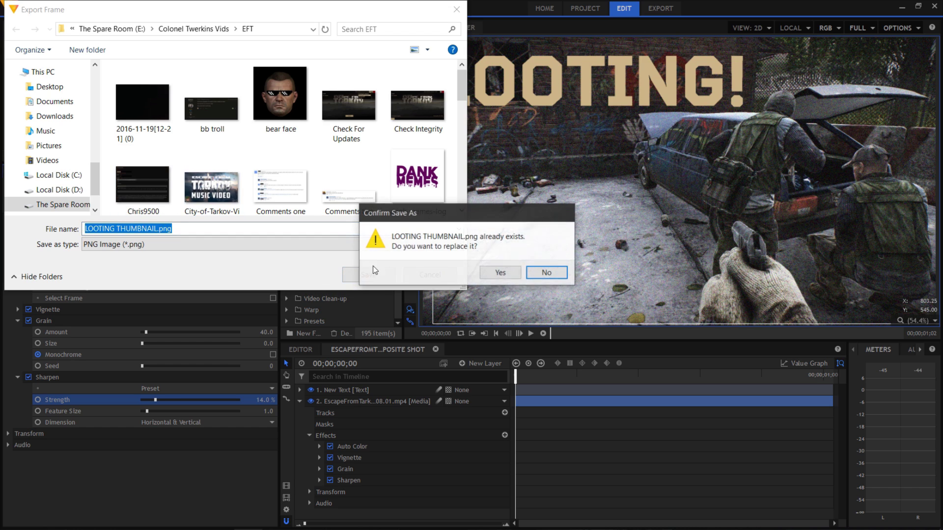
# Confirm overwriting LOOTING THUMBNAIL.png, then close the Photos preview and File Explorer
pyautogui.click(500, 273)
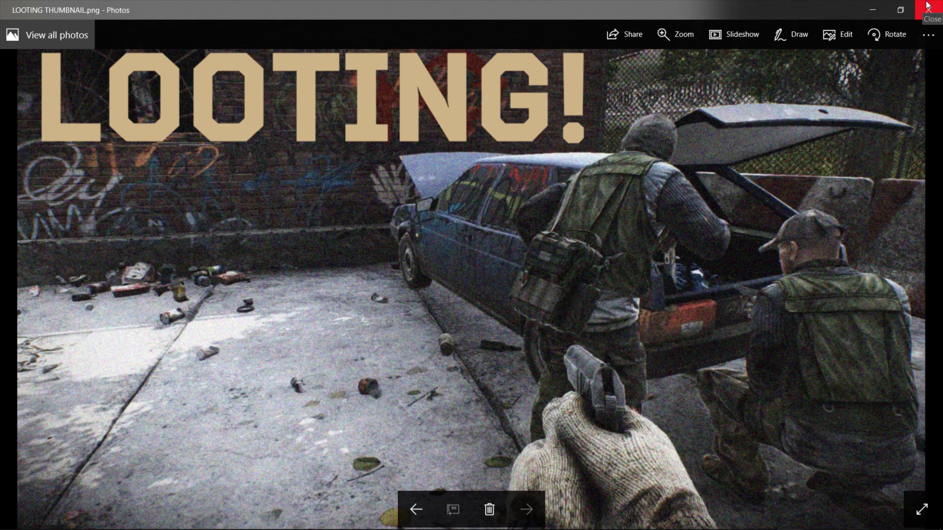
pyautogui.click(927, 6)
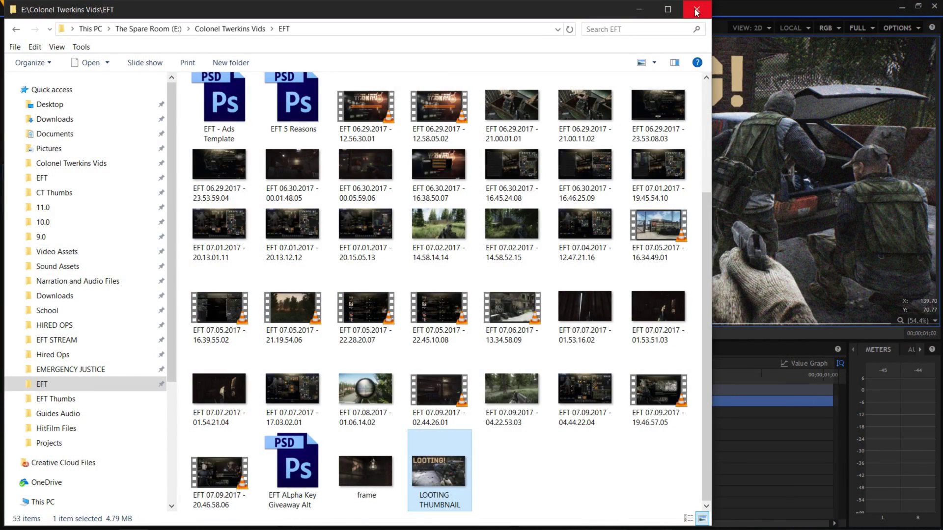
pyautogui.click(697, 10)
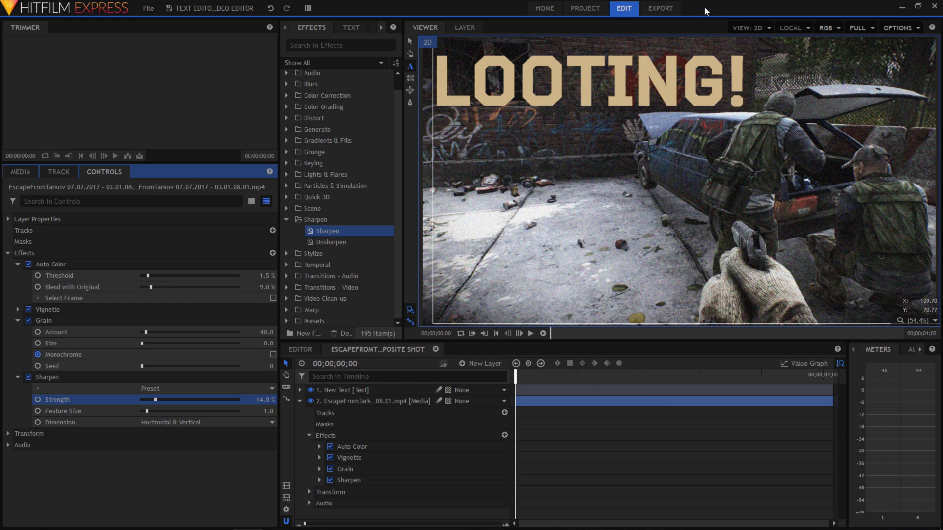